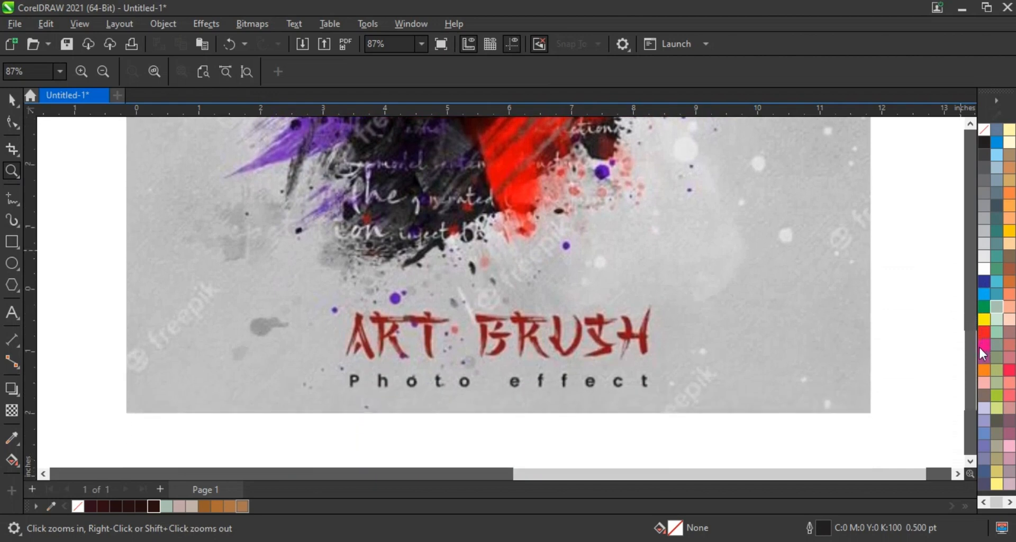
# Step: Examine the inspiration poster and the source assets: food photo, black brush shape, font sample and grey texture
pyautogui.hotkey('shift', 'F4')
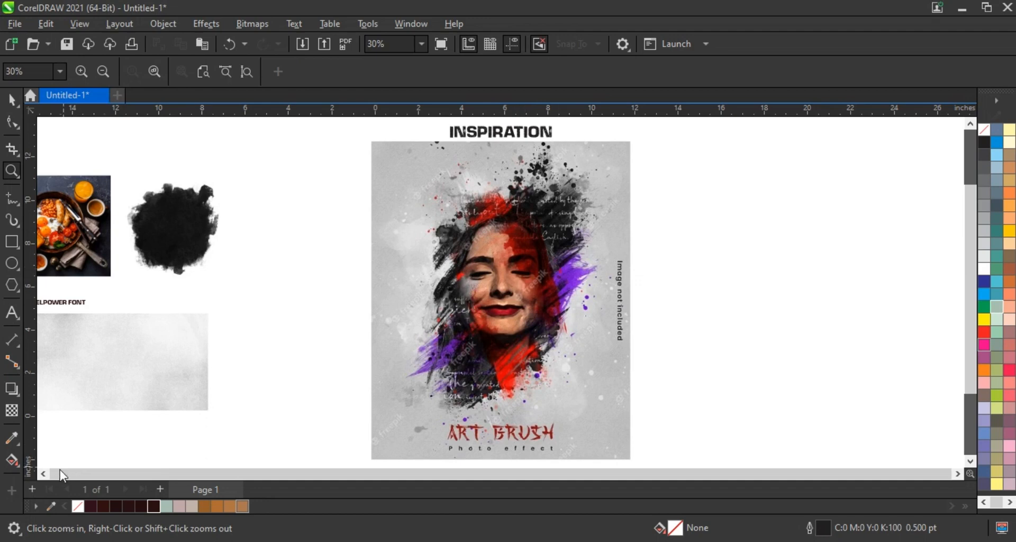
pyautogui.click(46, 474)
pyautogui.moveTo(101, 173); pyautogui.dragTo(309, 410)
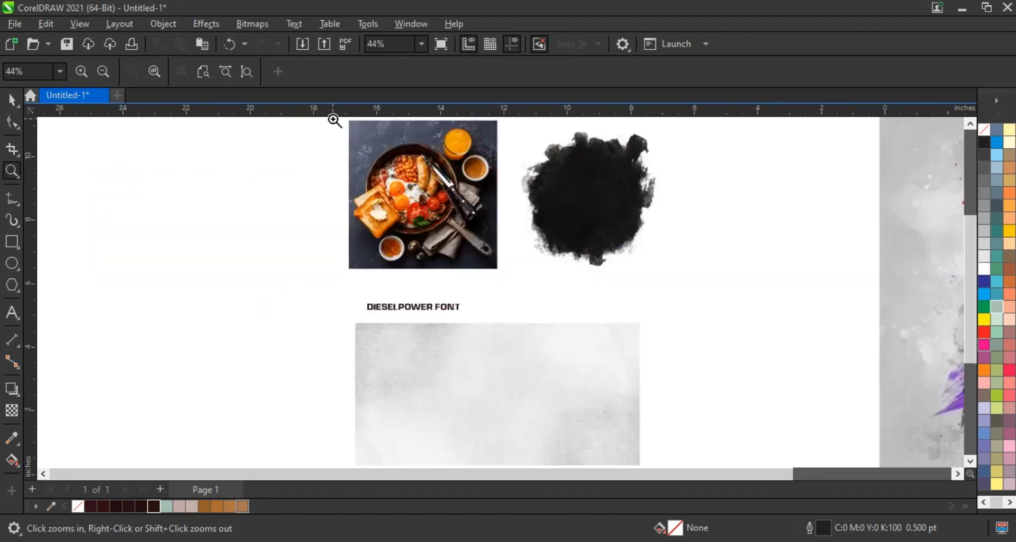
pyautogui.moveTo(334, 120); pyautogui.dragTo(648, 173)
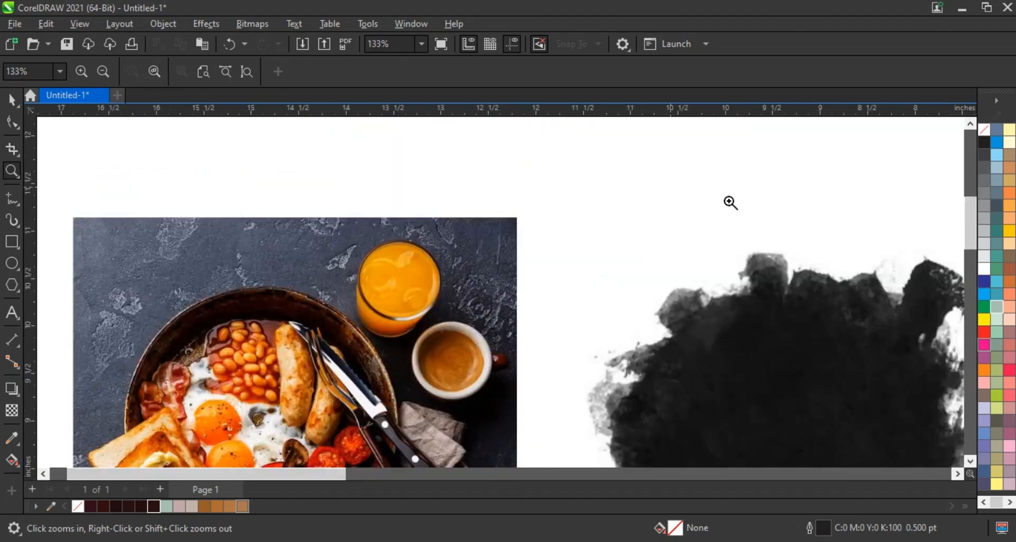
pyautogui.moveTo(968, 208); pyautogui.dragTo(969, 315)
pyautogui.scroll(-3, 445, 242)
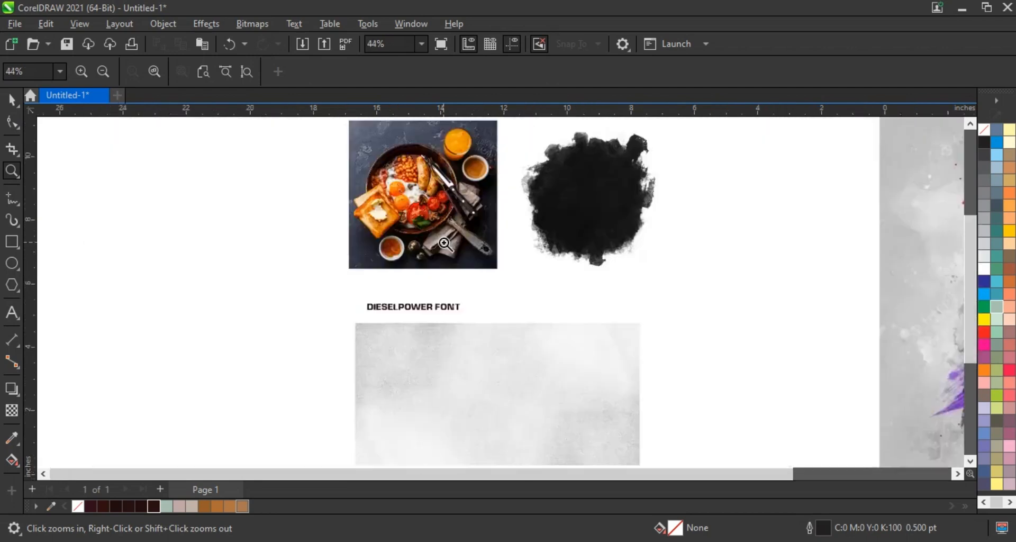
pyautogui.scroll(-1, 444, 244)
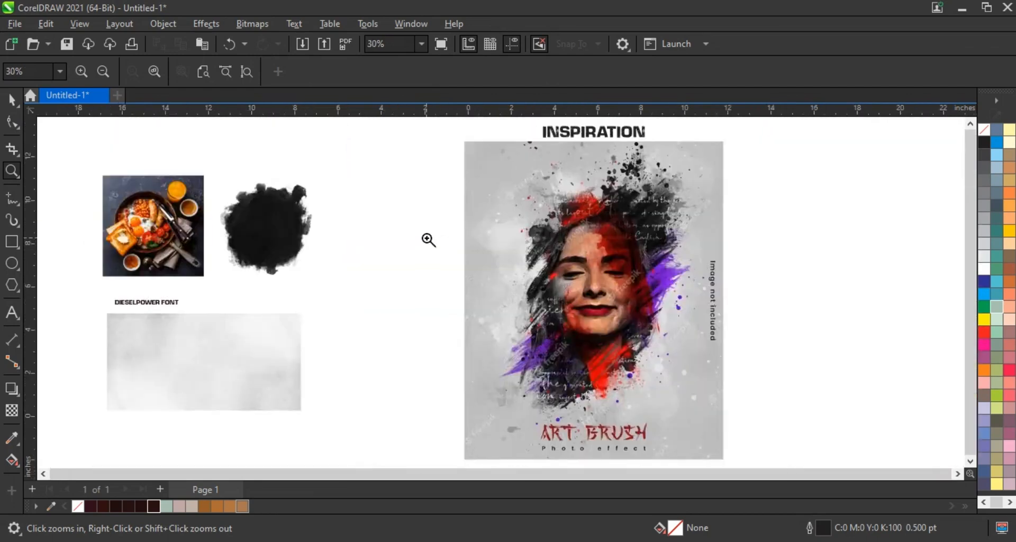
pyautogui.scroll(-2, 382, 231)
# Step: Move the food photo, brush shape, font label and grey texture together farther away from the inspiration poster
pyautogui.click(12, 100)
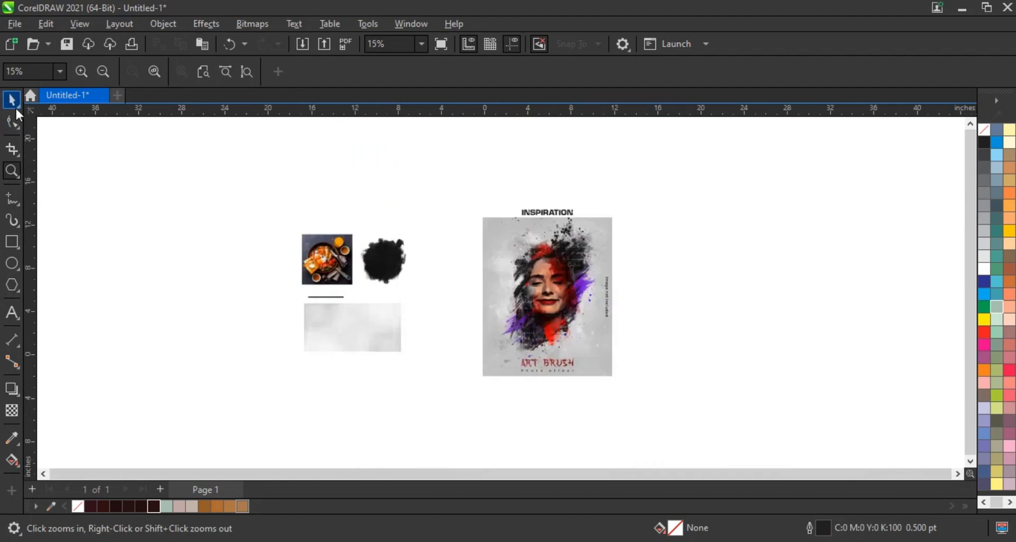
pyautogui.moveTo(251, 212); pyautogui.dragTo(369, 320)
pyautogui.moveTo(423, 365); pyautogui.dragTo(424, 366)
pyautogui.moveTo(377, 331); pyautogui.dragTo(193, 328)
pyautogui.press('Escape')
pyautogui.press('z')
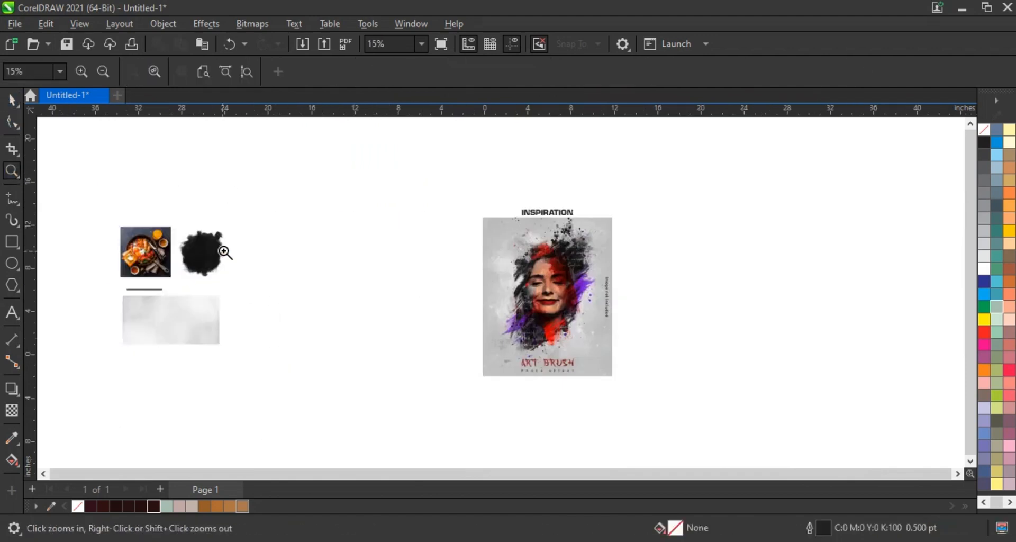
# Step: Draw a portrait rectangle about 11.6 by 15.1 inches between the source assets and the inspiration poster
pyautogui.moveTo(384, 329); pyautogui.dragTo(636, 389)
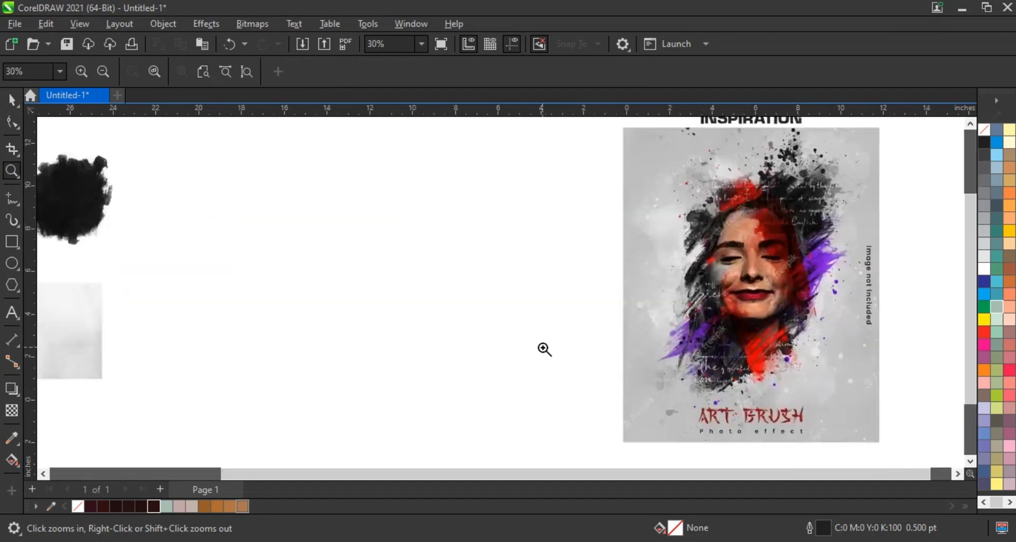
pyautogui.click(12, 242)
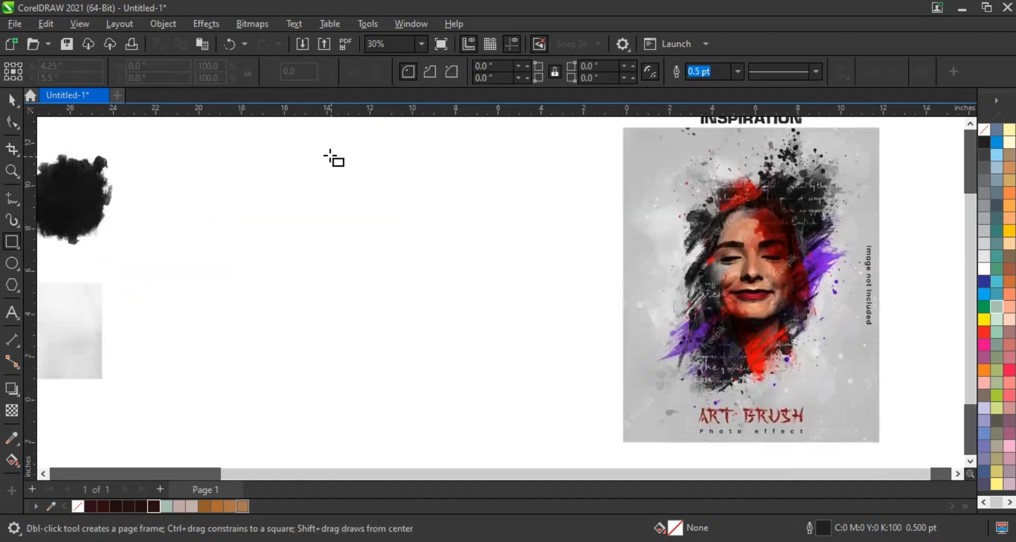
pyautogui.moveTo(314, 130); pyautogui.dragTo(560, 452)
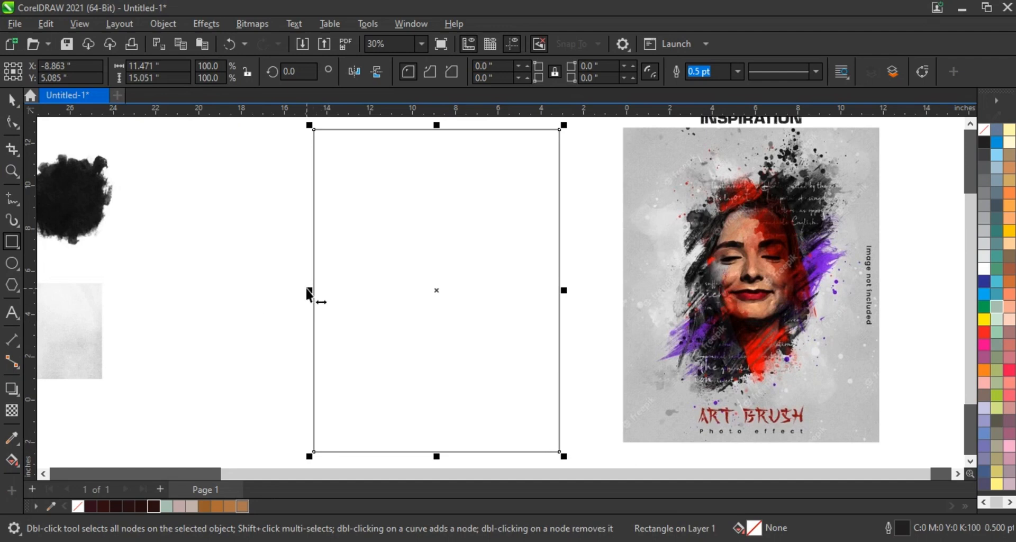
pyautogui.moveTo(308, 290); pyautogui.dragTo(301, 289)
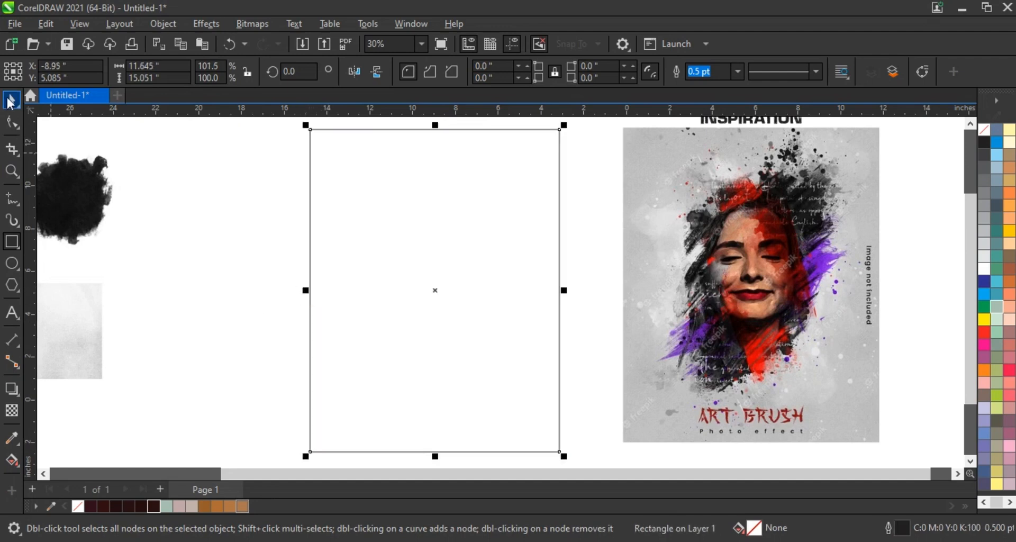
pyautogui.click(12, 99)
pyautogui.click(202, 287)
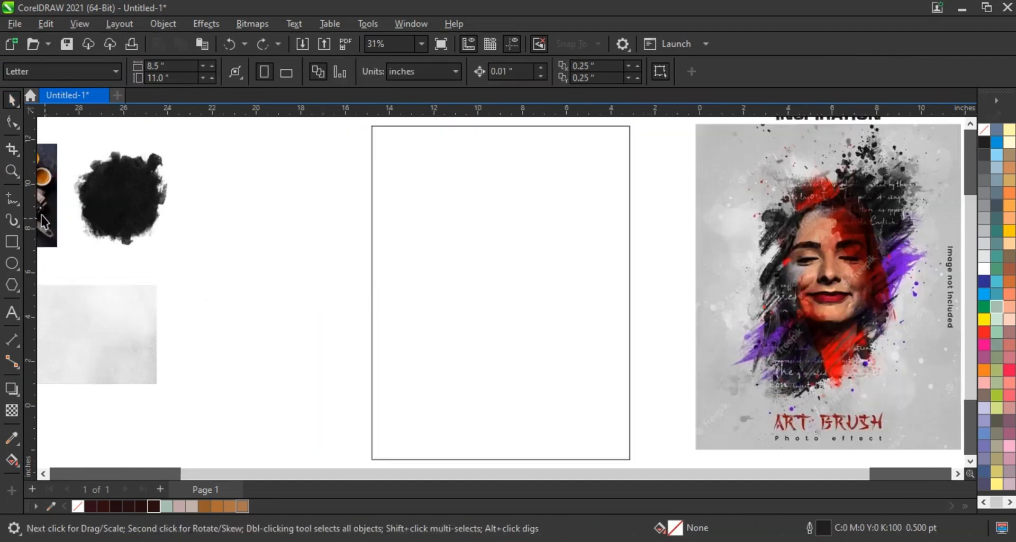
# Step: Place the black brush shape inside the upper part of the rectangle and stretch it to about 10.3 by 11.4 inches
pyautogui.click(121, 194)
pyautogui.moveTo(130, 212)
pyautogui.mouseDown()
pyautogui.moveTo(530, 248)
pyautogui.moveTo(500, 221)
pyautogui.mouseUp()
pyautogui.moveTo(561, 289); pyautogui.dragTo(613, 345)
pyautogui.moveTo(501, 229); pyautogui.dragTo(500, 256)
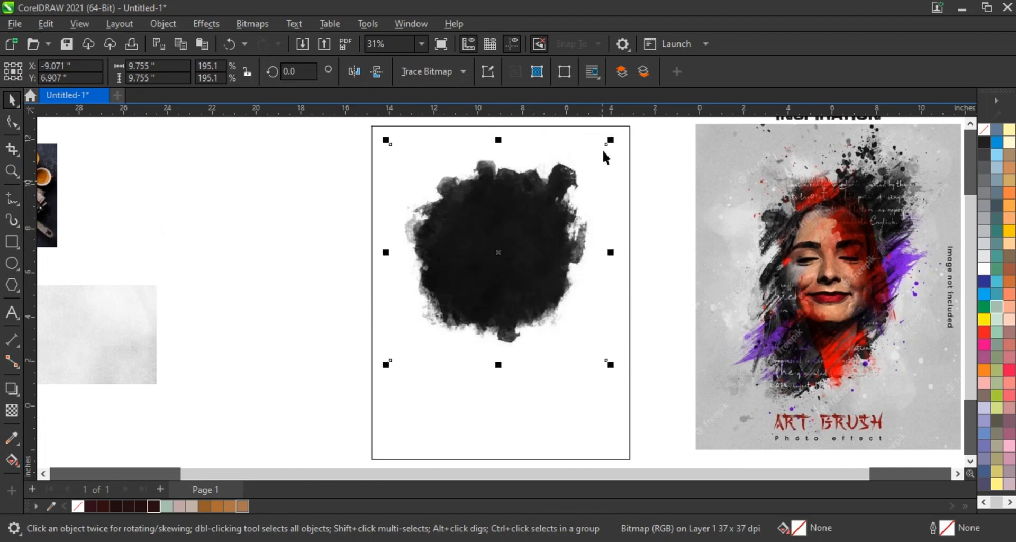
pyautogui.moveTo(609, 143); pyautogui.dragTo(626, 147)
pyautogui.moveTo(497, 259)
pyautogui.mouseDown()
pyautogui.moveTo(499, 272)
pyautogui.moveTo(504, 259)
pyautogui.mouseUp()
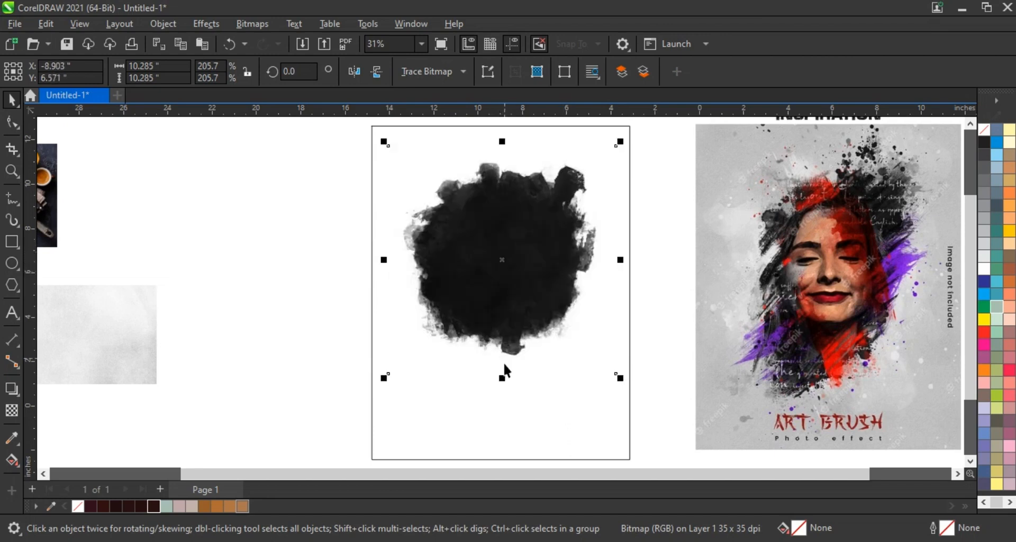
pyautogui.moveTo(503, 375); pyautogui.dragTo(503, 398)
pyautogui.keyDown('alt'); pyautogui.click(496, 339); pyautogui.keyUp('alt')
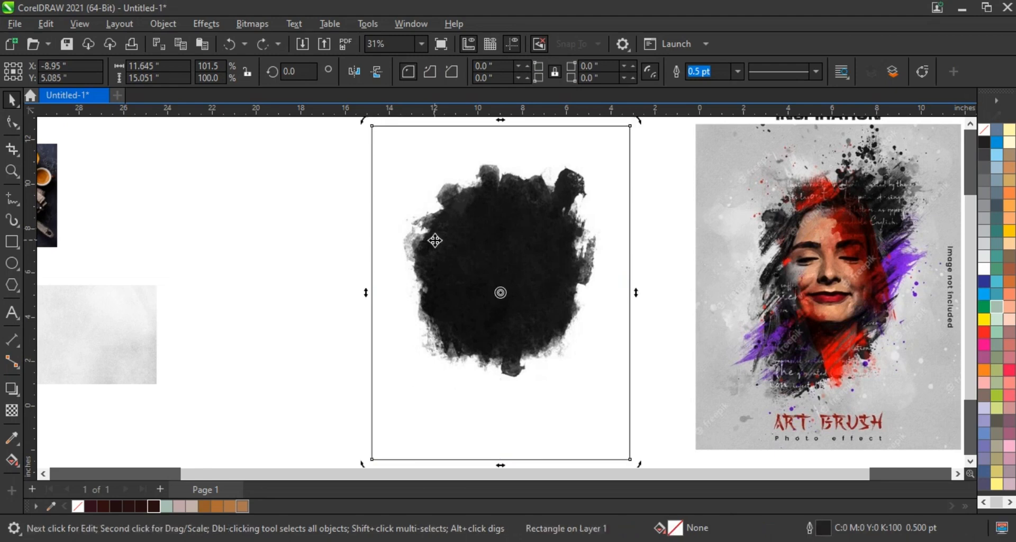
# Step: Darken the brush shape bitmap with a Gamma adjustment of 0.42
pyautogui.moveTo(297, 128); pyautogui.dragTo(661, 402)
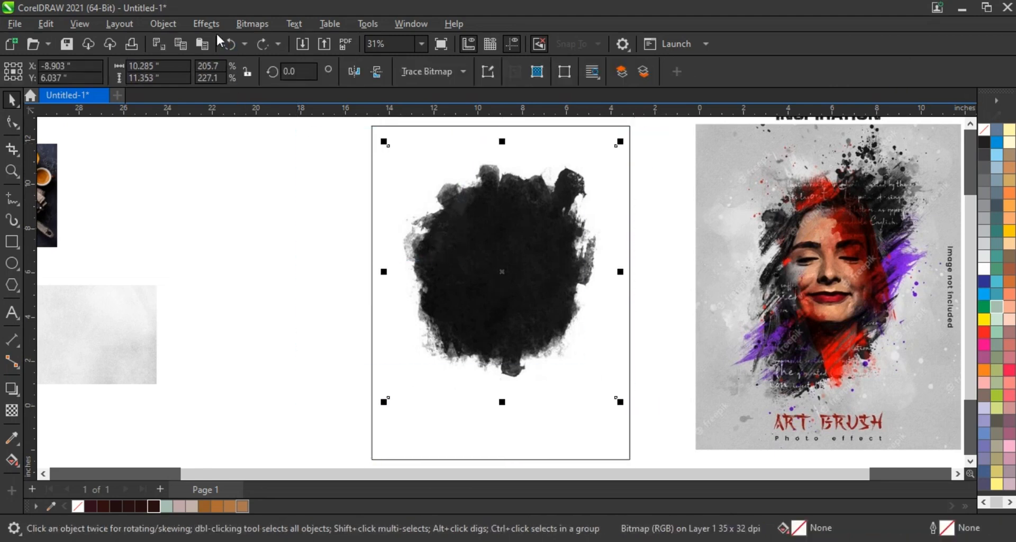
pyautogui.click(204, 23)
pyautogui.moveTo(217, 80)
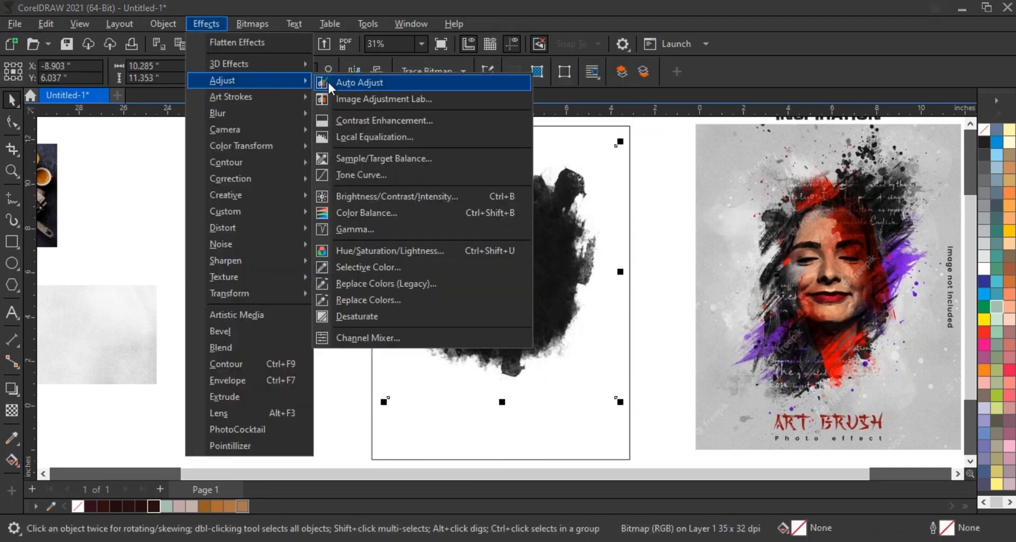
pyautogui.click(356, 226)
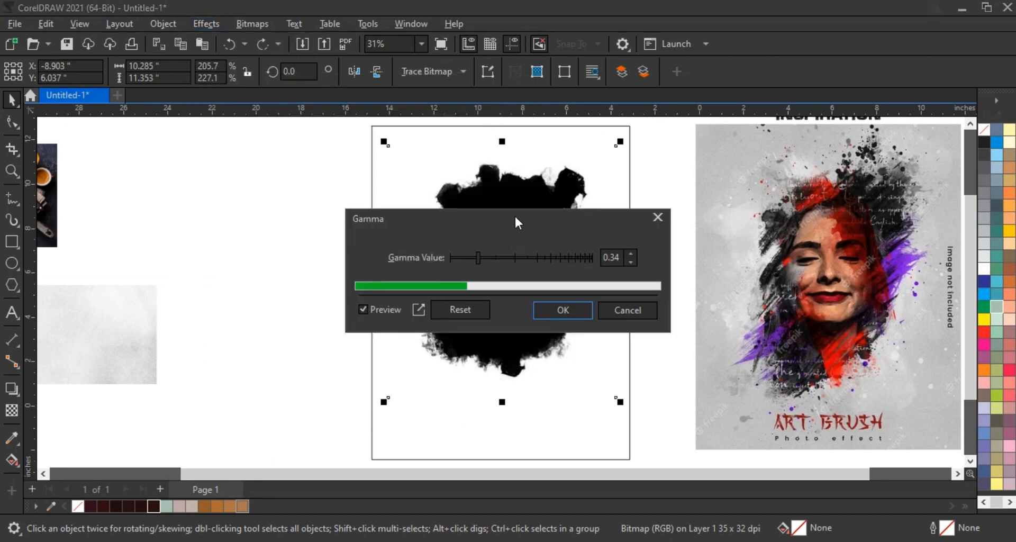
pyautogui.moveTo(515, 216); pyautogui.dragTo(801, 220)
pyautogui.moveTo(767, 263); pyautogui.dragTo(777, 259)
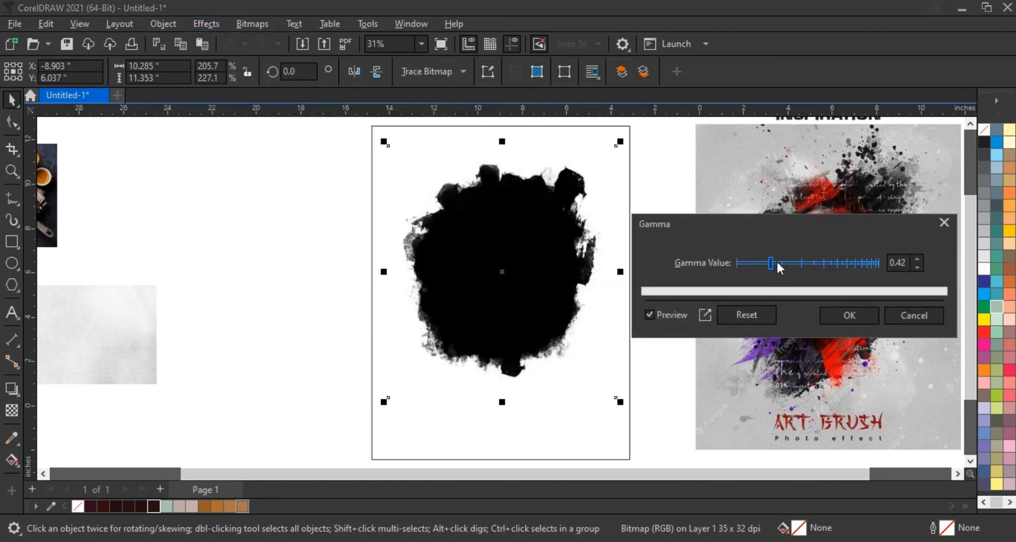
pyautogui.click(836, 315)
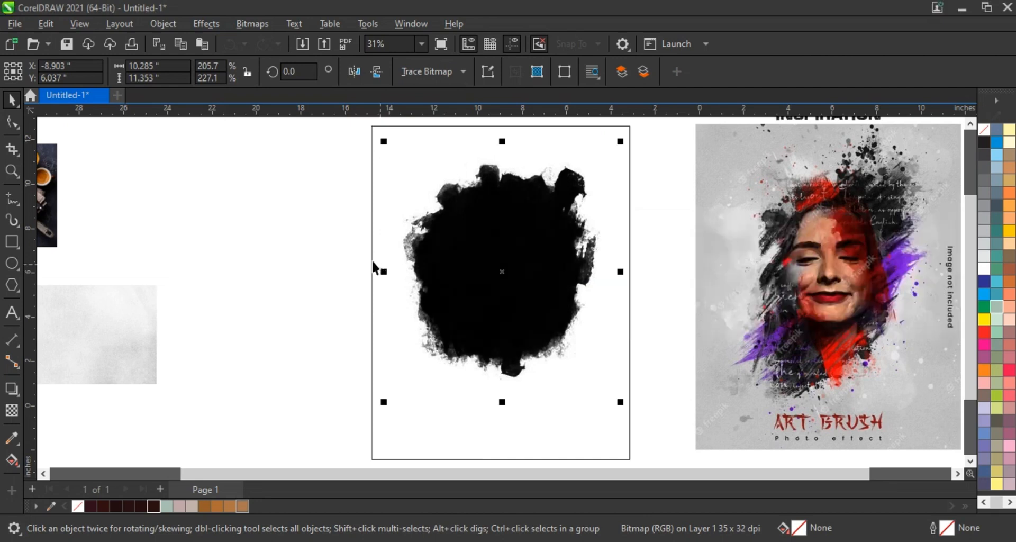
# Step: Place the food photo in the empty space beside the rectangle and bring it to the front of the page
pyautogui.click(287, 246)
pyautogui.hotkey('ctrl', 'v')
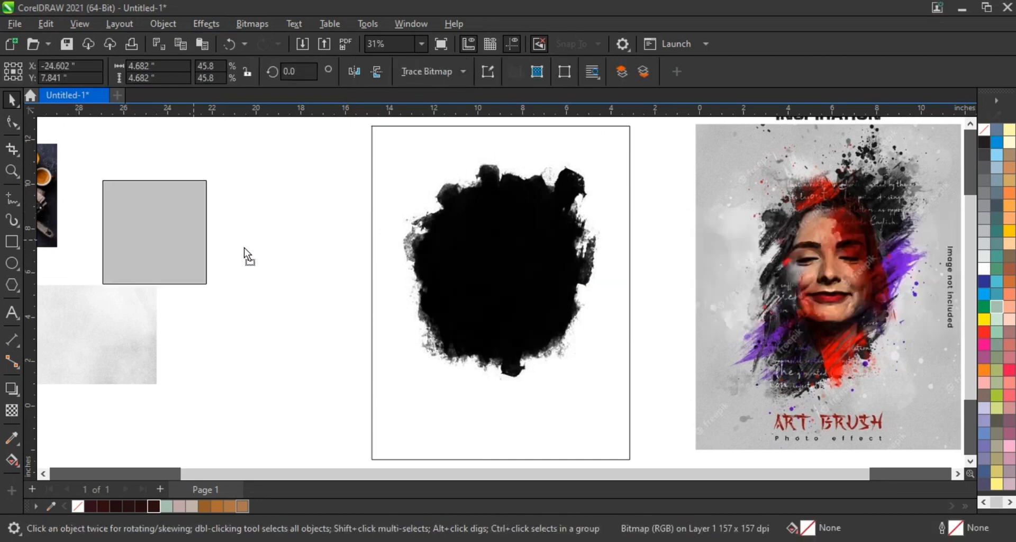
pyautogui.moveTo(193, 241); pyautogui.dragTo(263, 248)
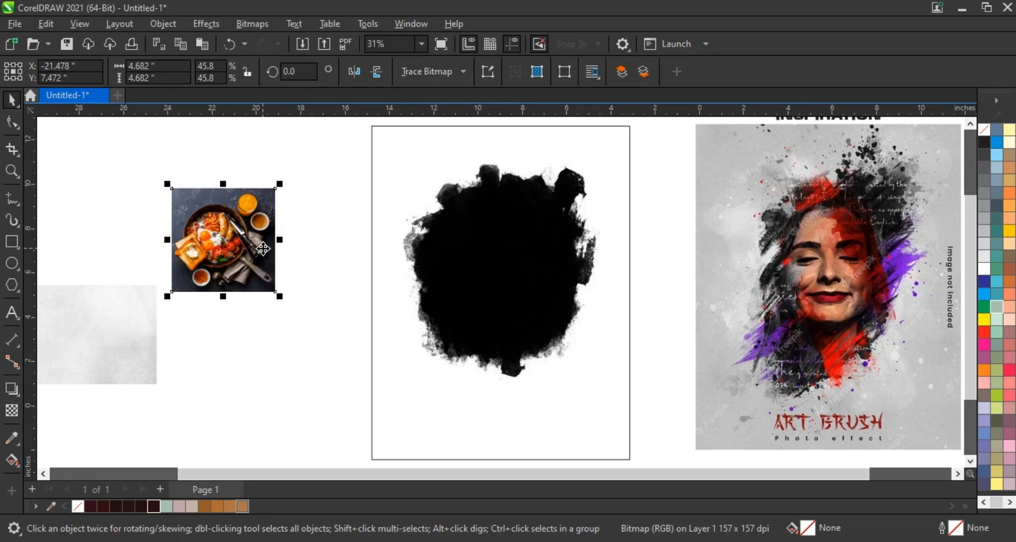
pyautogui.rightClick(263, 248)
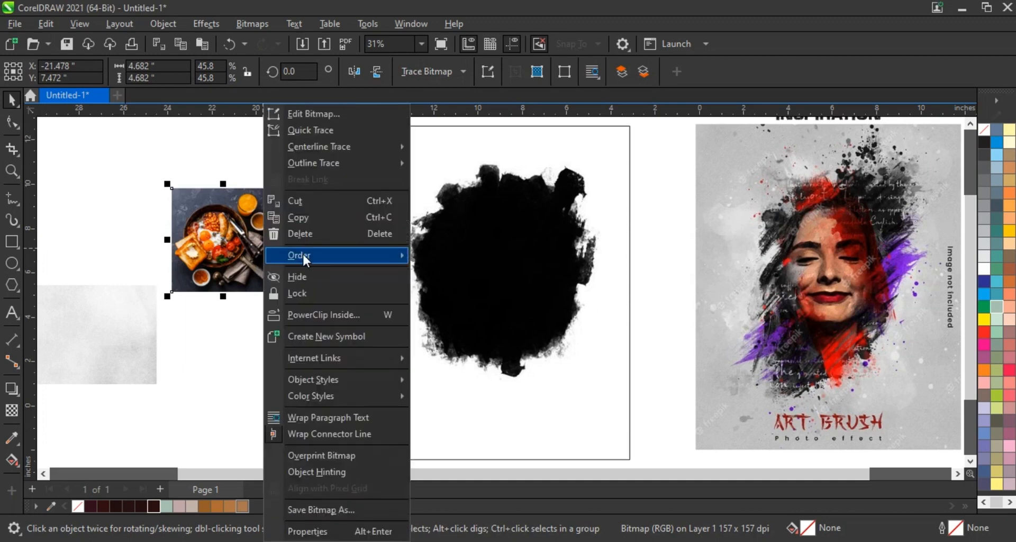
pyautogui.moveTo(303, 252)
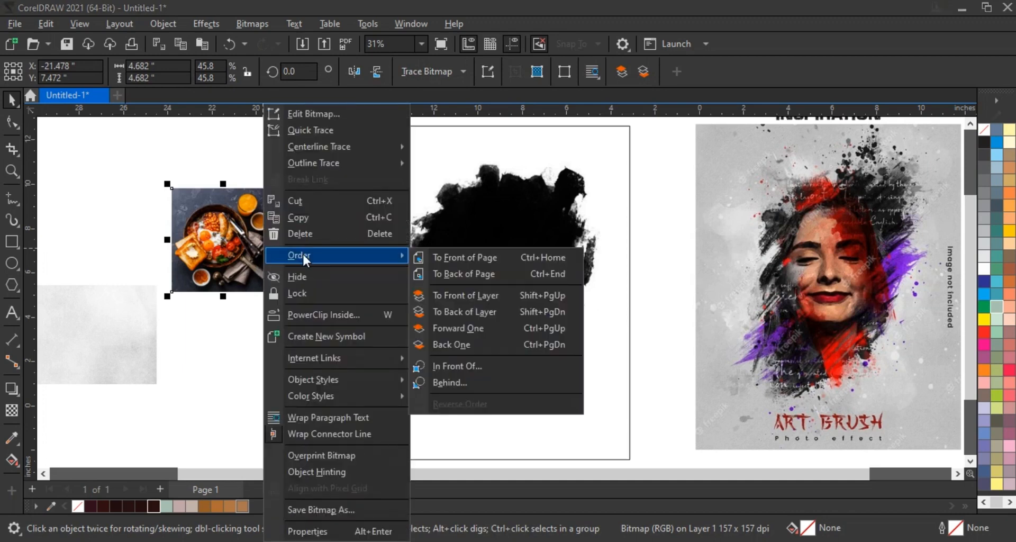
pyautogui.click(459, 258)
# Step: Position the food photo over the black brush shape and enlarge it proportionally to about 9.8 inches square
pyautogui.moveTo(278, 296); pyautogui.dragTo(351, 366)
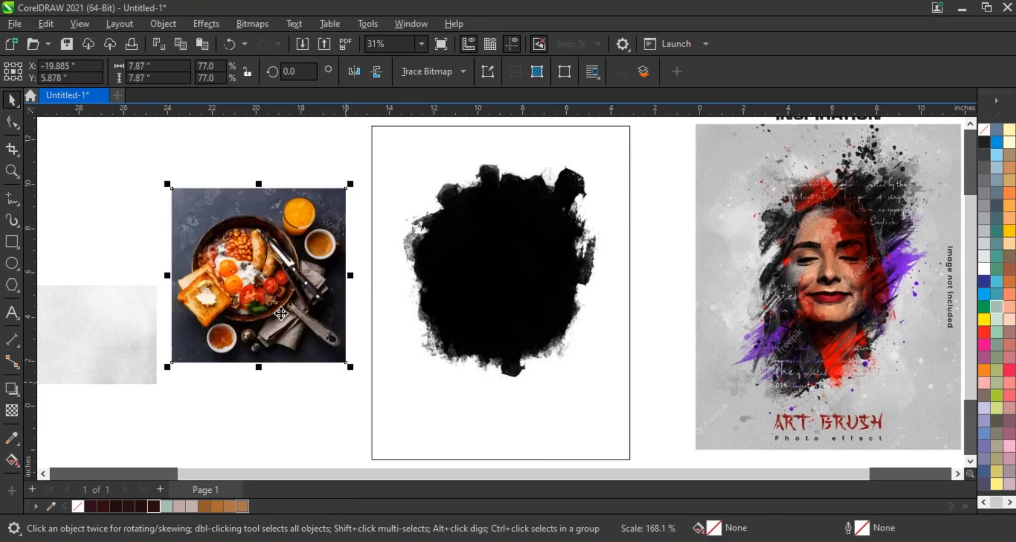
pyautogui.moveTo(280, 313); pyautogui.dragTo(506, 319)
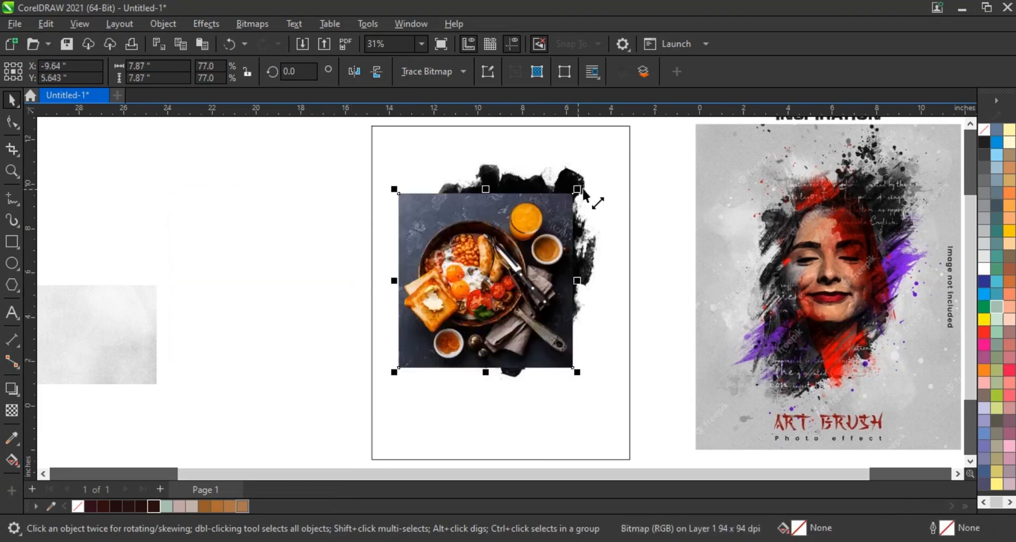
pyautogui.moveTo(582, 191); pyautogui.dragTo(614, 159)
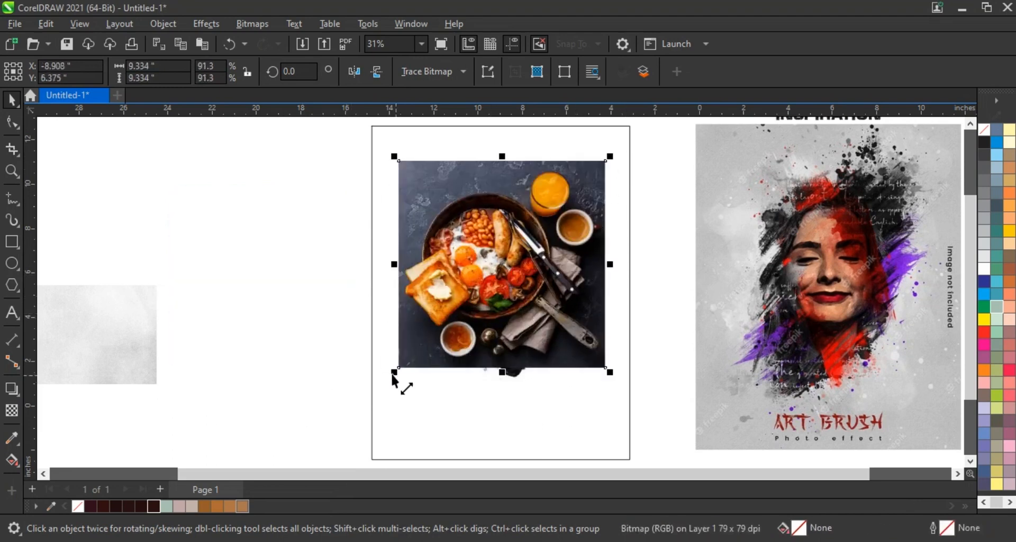
pyautogui.moveTo(393, 372); pyautogui.dragTo(382, 385)
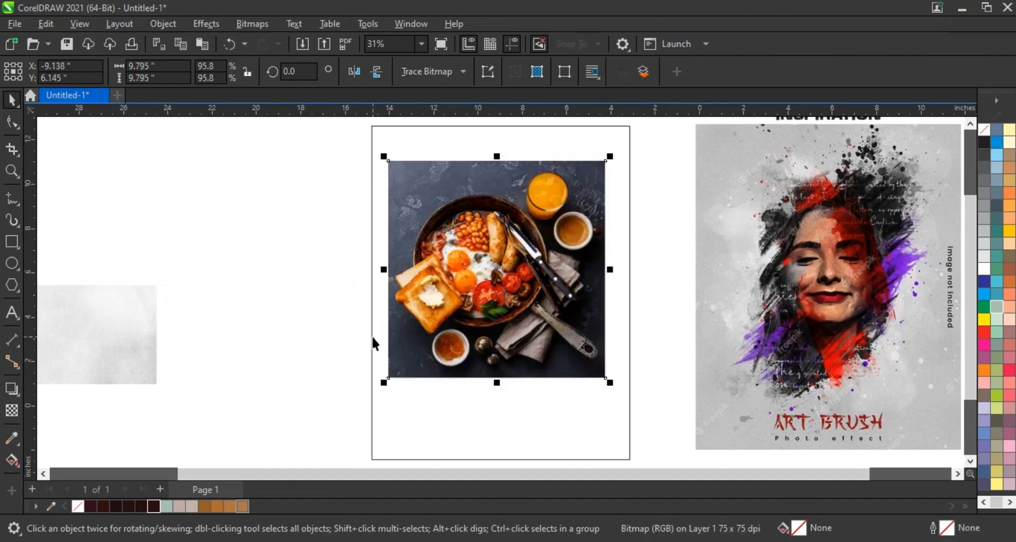
# Step: Set the food photo's transparency merge mode to Screen so it blends with the black brush shape beneath
pyautogui.click(12, 170)
pyautogui.moveTo(372, 126); pyautogui.dragTo(932, 398)
pyautogui.press('space')
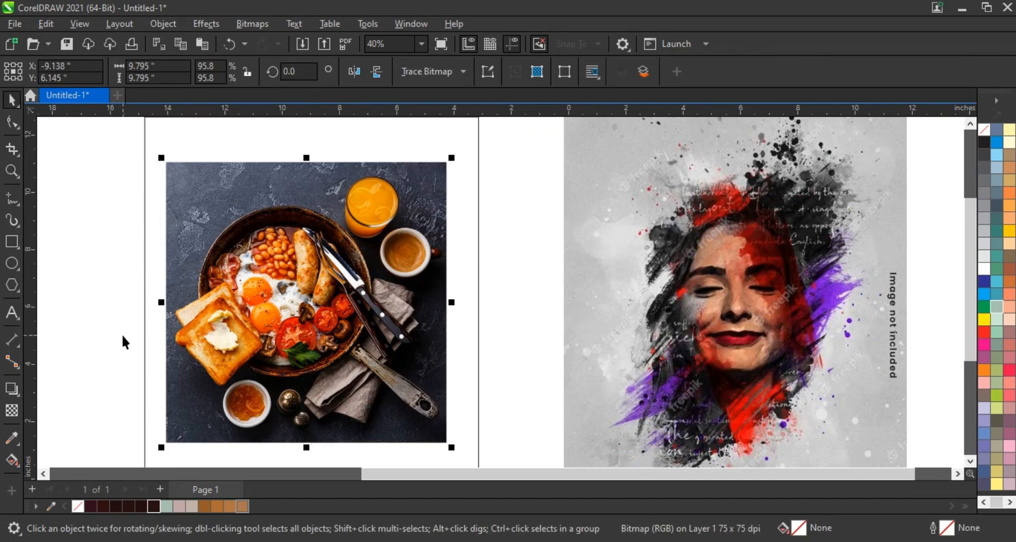
pyautogui.click(15, 407)
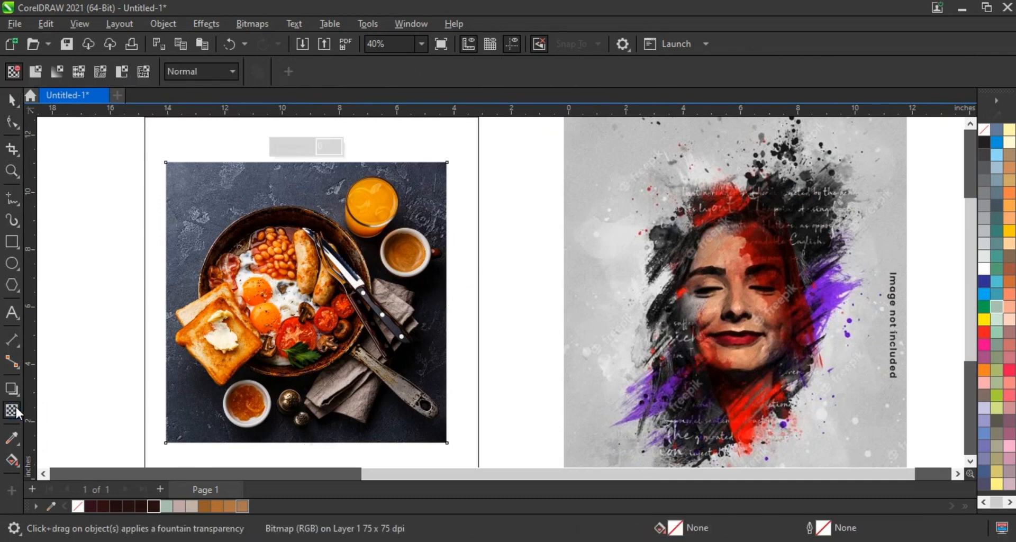
pyautogui.click(192, 76)
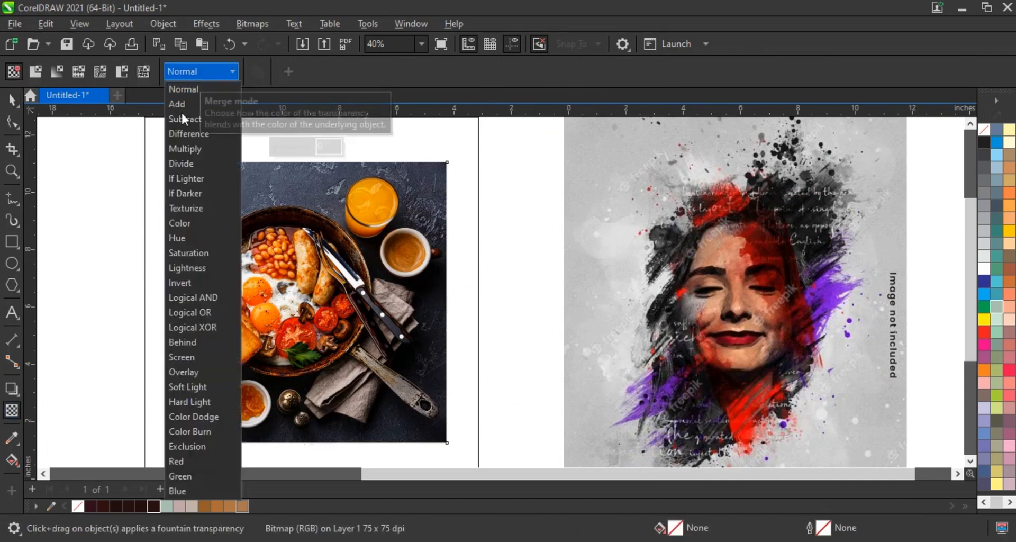
pyautogui.click(213, 357)
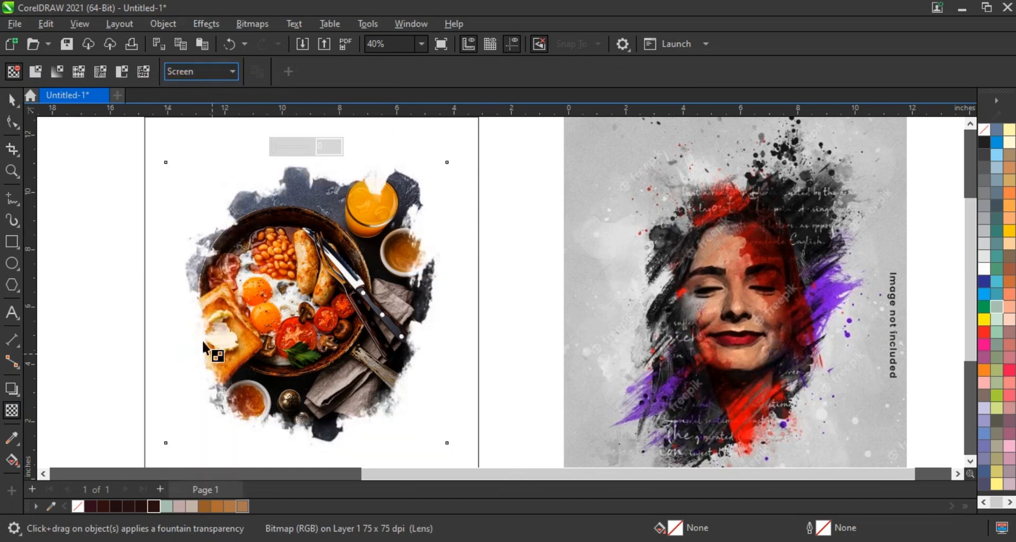
# Step: Shift the food photo slightly to recentre the pan within the brush shape
pyautogui.click(12, 99)
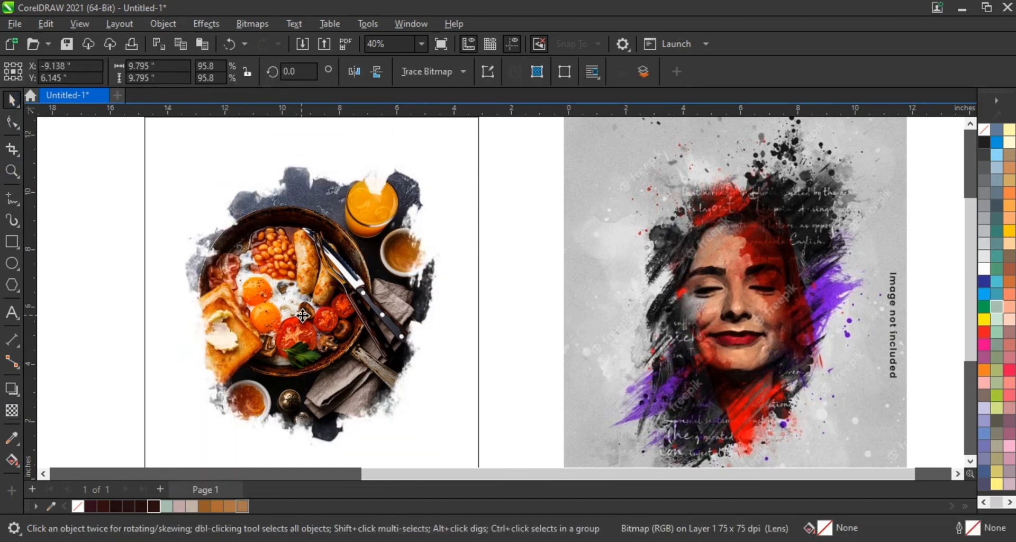
pyautogui.moveTo(310, 309); pyautogui.dragTo(322, 312)
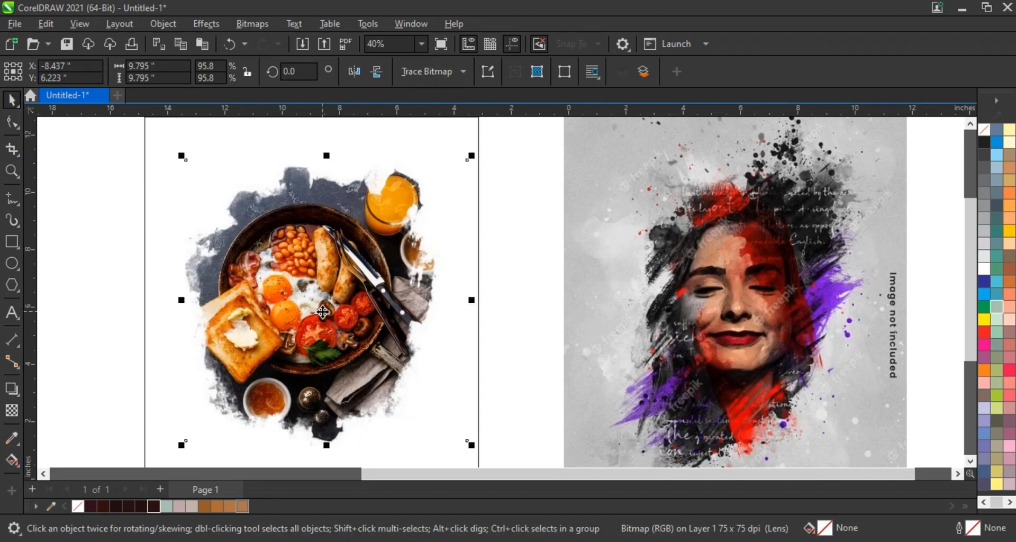
pyautogui.click(11, 170)
pyautogui.scroll(-1, 343, 182)
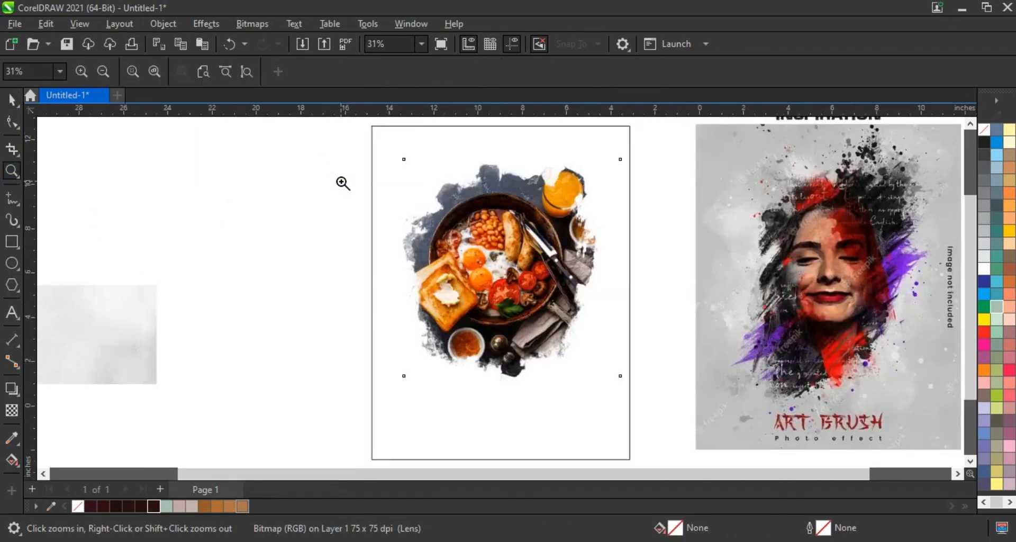
# Step: Move the food photo and the brush shape together slightly lower on the page
pyautogui.rightClick(397, 187)
pyautogui.moveTo(340, 175); pyautogui.dragTo(750, 401)
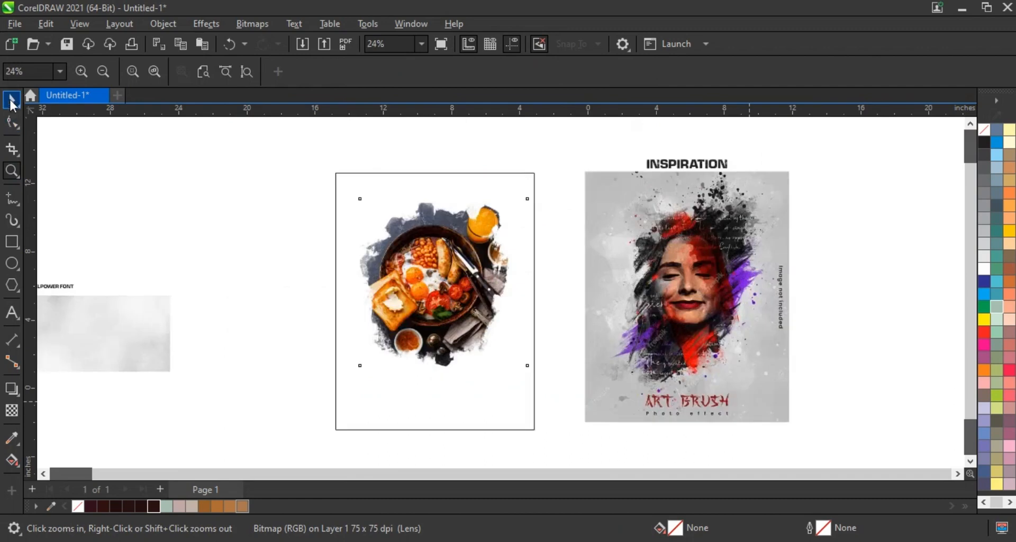
pyautogui.click(11, 99)
pyautogui.click(296, 165)
pyautogui.moveTo(525, 387); pyautogui.dragTo(524, 386)
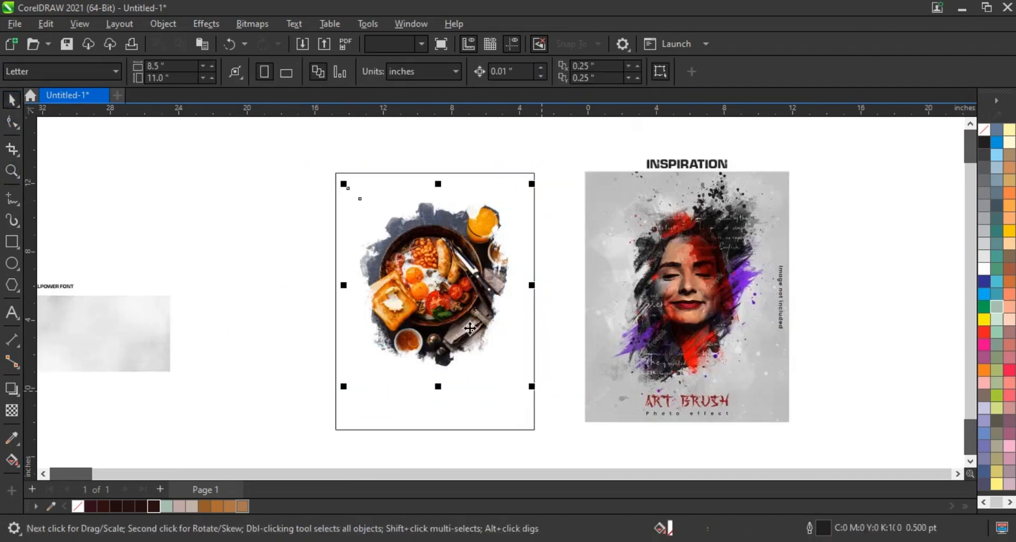
pyautogui.moveTo(441, 289); pyautogui.dragTo(437, 310)
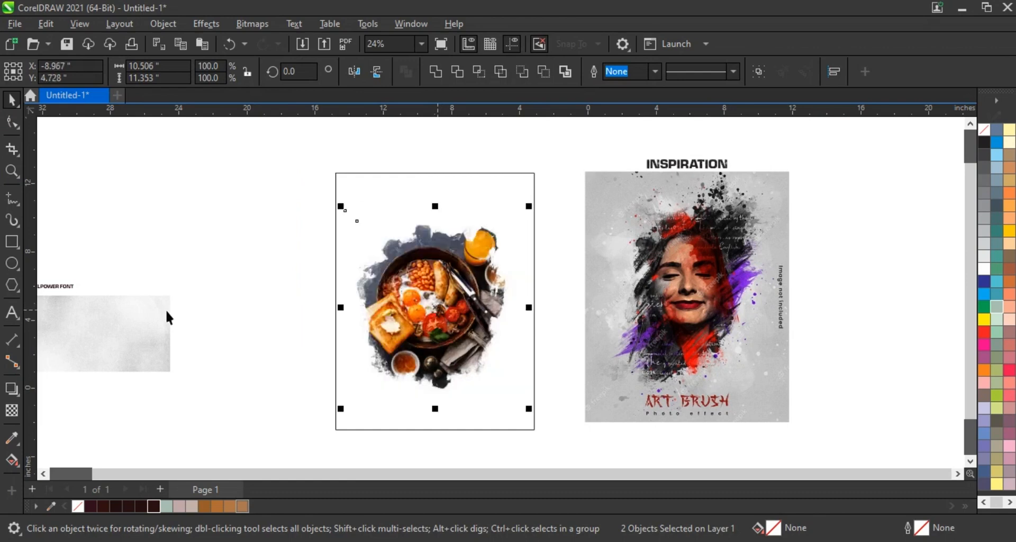
# Step: Place the grey texture over the upper part of the page and resize it to about 12 by 7 inches
pyautogui.moveTo(141, 321); pyautogui.dragTo(436, 212)
pyautogui.moveTo(488, 253); pyautogui.dragTo(540, 283)
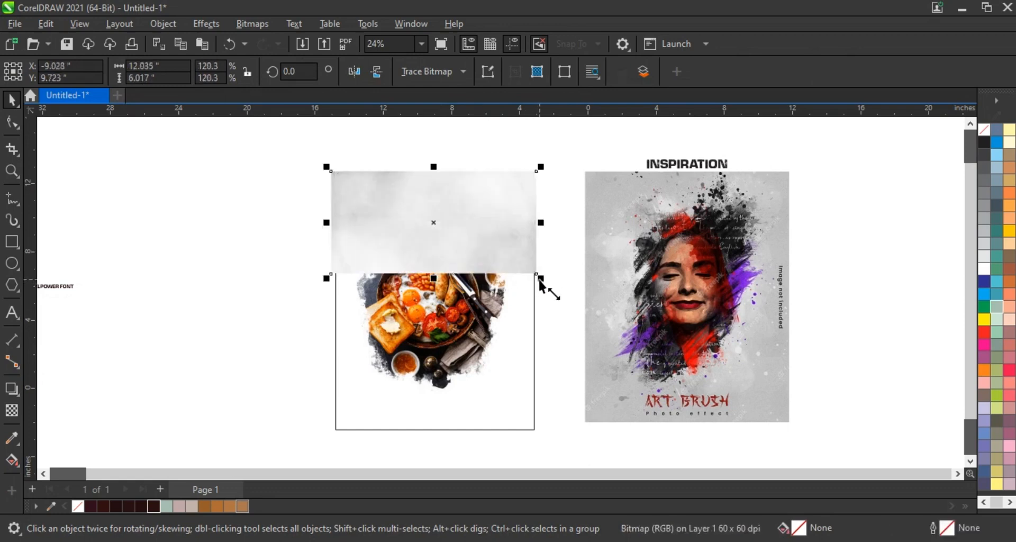
pyautogui.moveTo(435, 285); pyautogui.dragTo(437, 301)
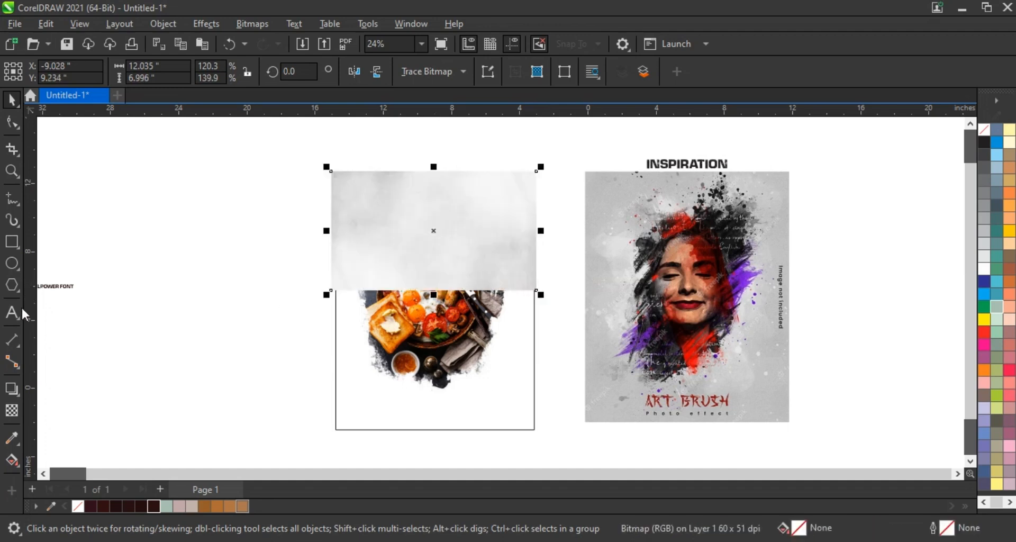
# Step: Apply a gradient transparency to the grey texture so it fades out towards its lower edge
pyautogui.click(11, 410)
pyautogui.moveTo(371, 190); pyautogui.dragTo(391, 258)
pyautogui.click(15, 106)
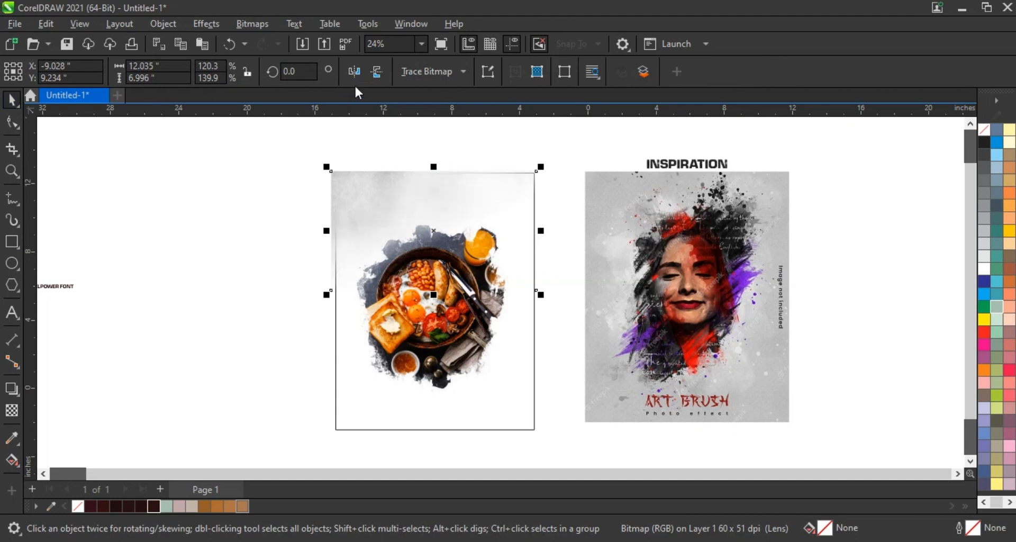
# Step: Mirror a copy of the faded texture horizontally and vertically, and place it along the lower part of the page
pyautogui.click(354, 71)
pyautogui.click(377, 72)
pyautogui.moveTo(514, 341); pyautogui.dragTo(505, 432)
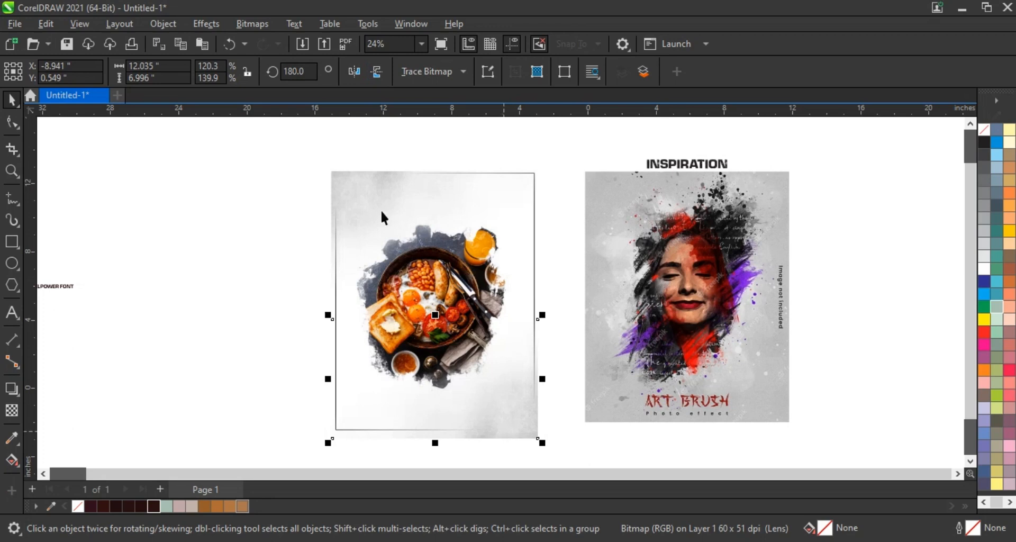
# Step: Darken both grey textures with the Gamma adjustment at a value of 0.34
pyautogui.keyDown('shift'); pyautogui.click(380, 183); pyautogui.keyUp('shift')
pyautogui.click(172, 29)
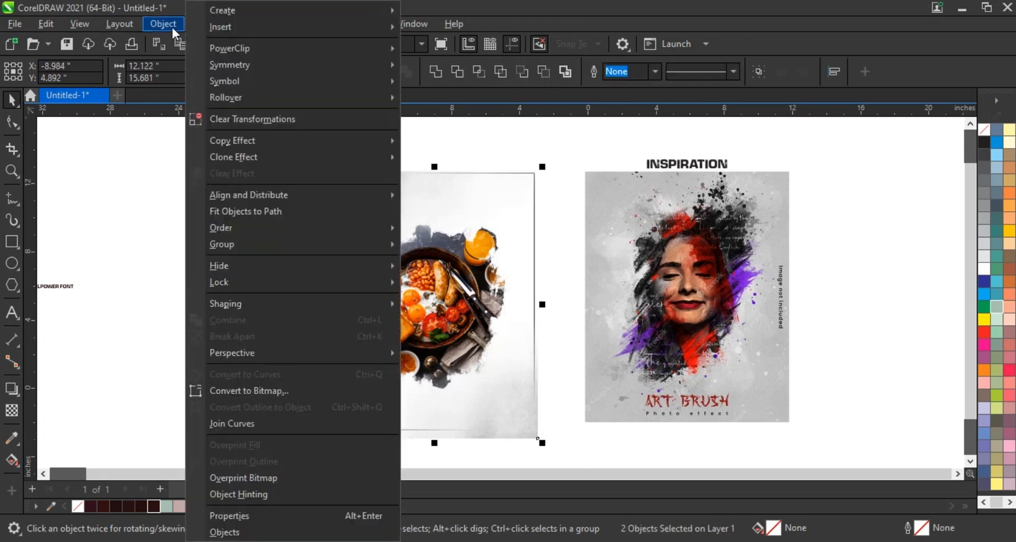
pyautogui.click(171, 26)
pyautogui.click(205, 26)
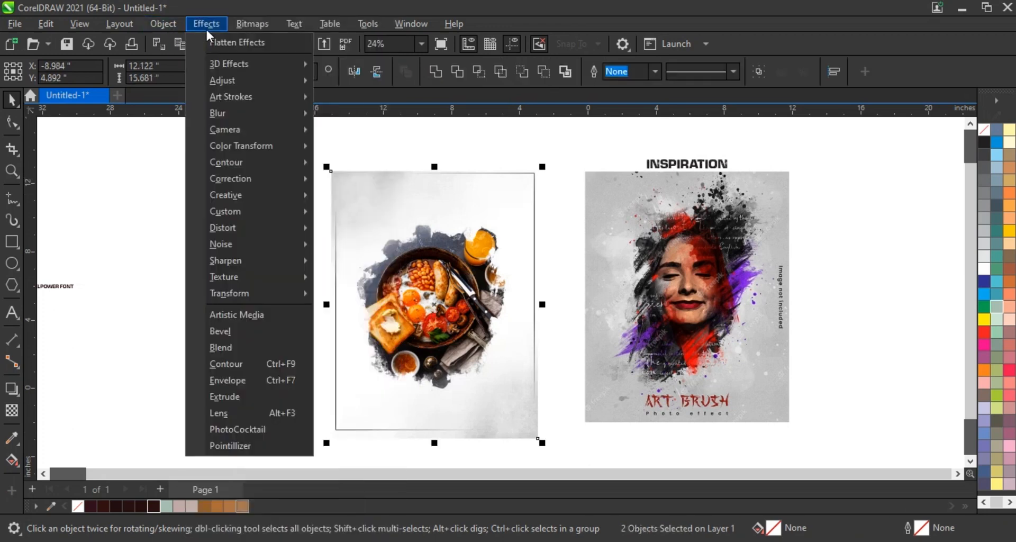
pyautogui.moveTo(233, 80)
pyautogui.click(370, 228)
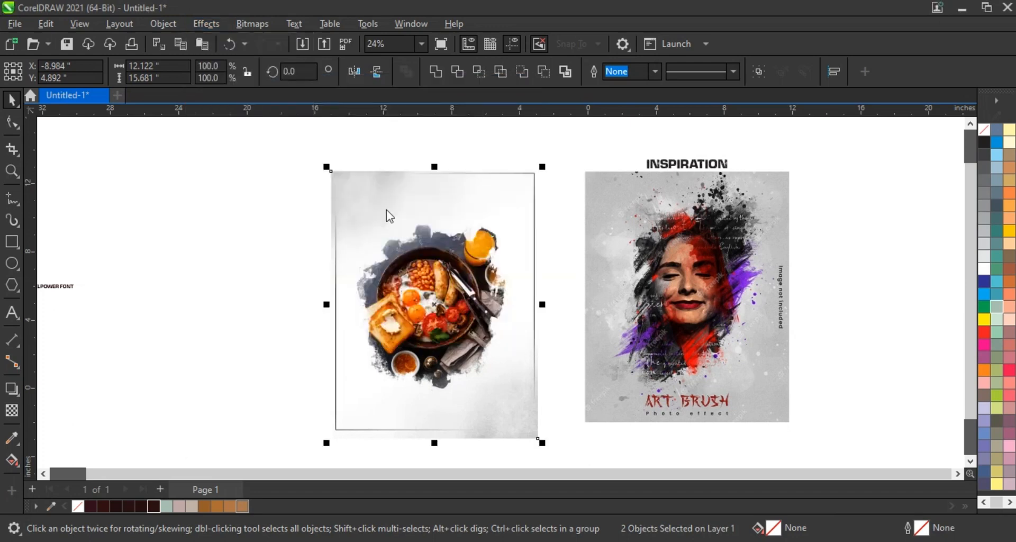
pyautogui.moveTo(453, 219); pyautogui.dragTo(671, 240)
pyautogui.click(694, 278)
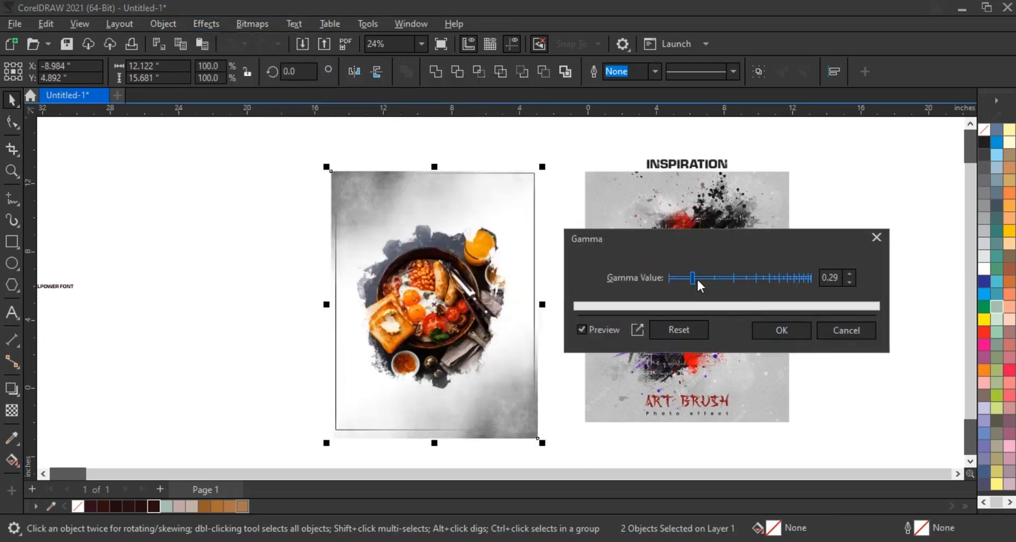
pyautogui.click(696, 278)
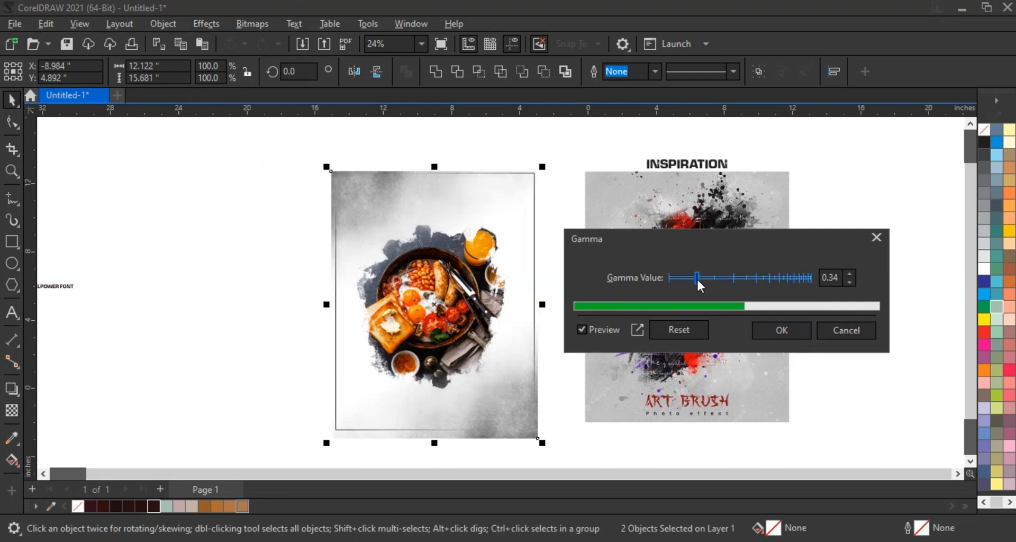
pyautogui.click(770, 332)
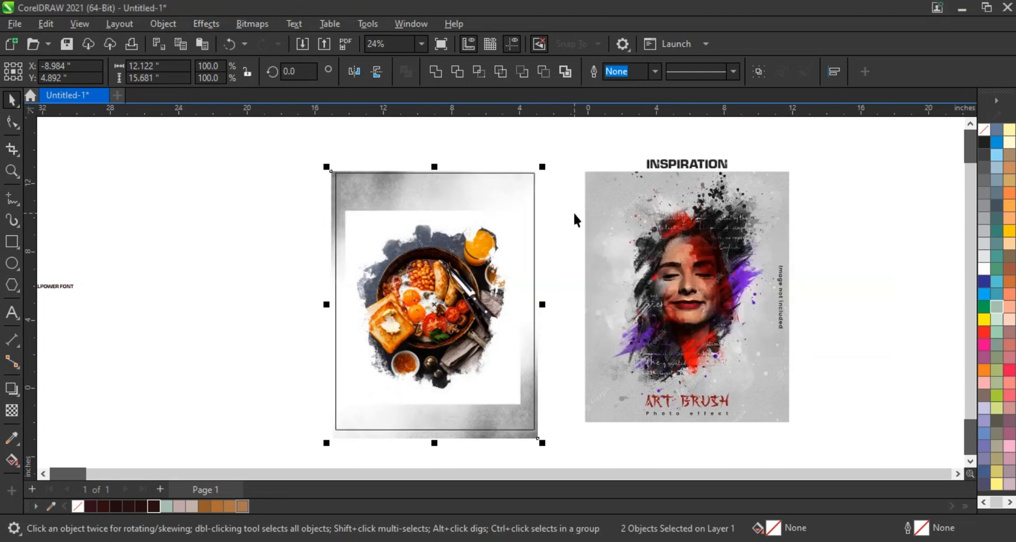
# Step: Try to PowerClip the food photo and the brush shape inside the page rectangle
pyautogui.click(425, 307)
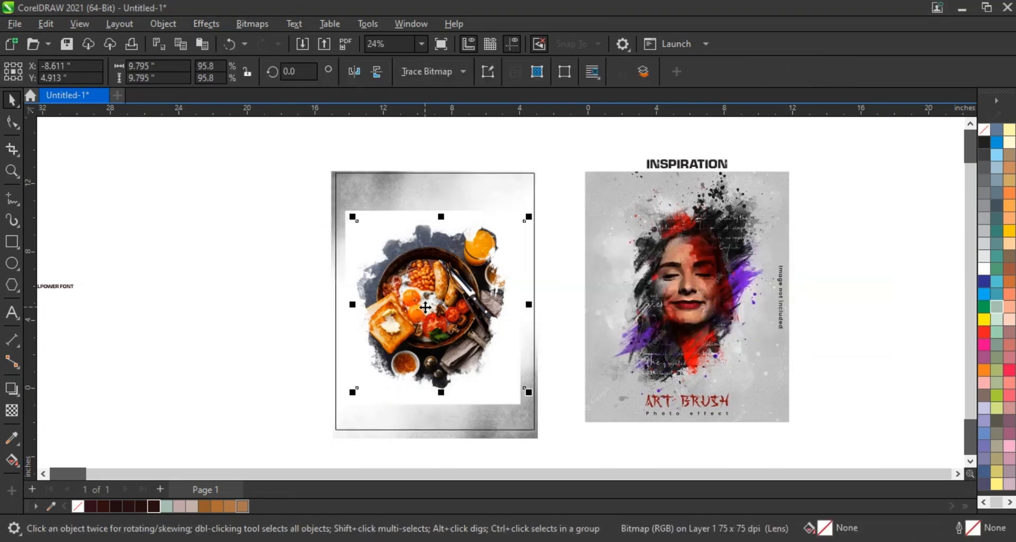
pyautogui.keyDown('shift'); pyautogui.click(376, 211); pyautogui.keyUp('shift')
pyautogui.rightClick(380, 215)
pyautogui.click(439, 321)
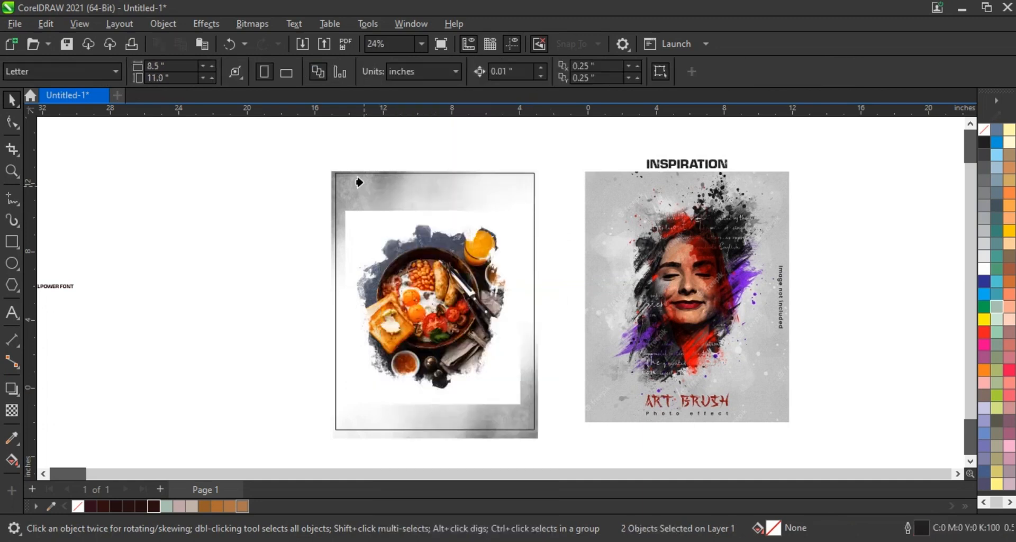
pyautogui.click(361, 172)
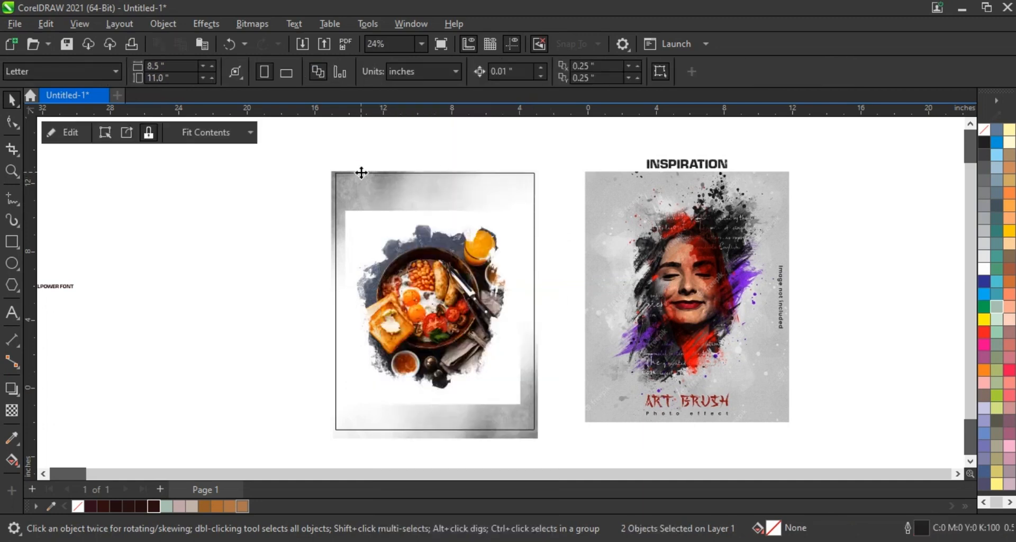
pyautogui.click(282, 202)
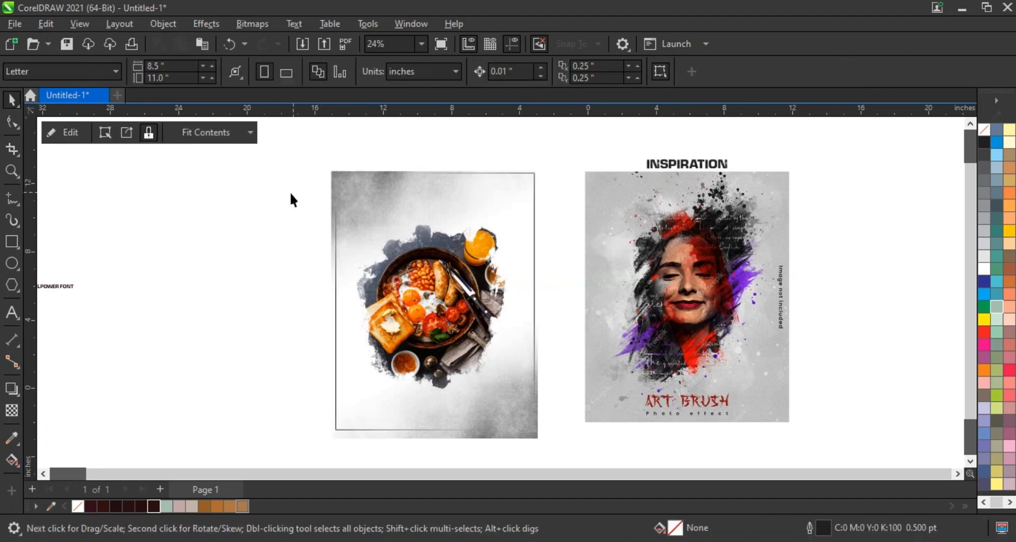
# Step: PowerClip the two grey textures inside the page rectangle
pyautogui.click(328, 183)
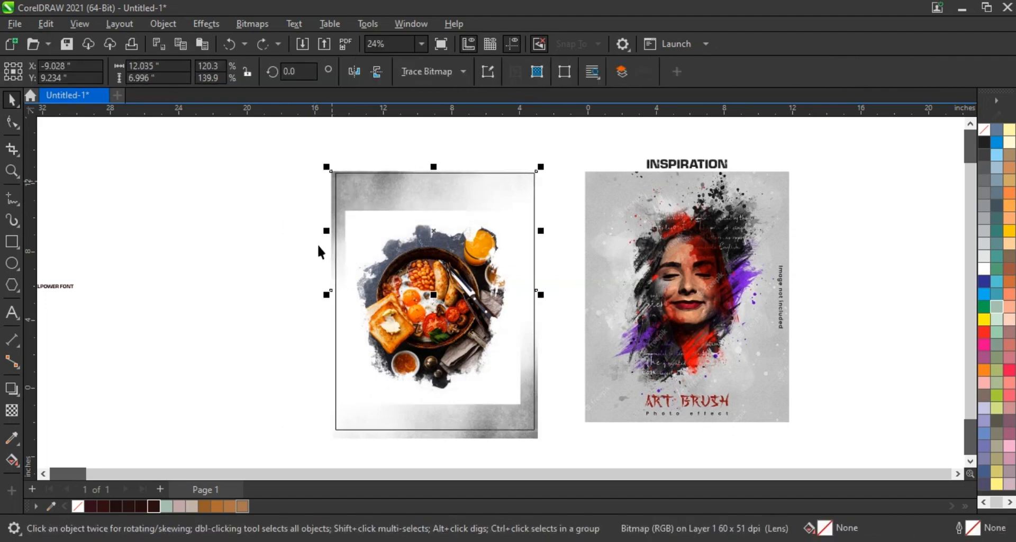
pyautogui.keyDown('shift'); pyautogui.click(527, 436); pyautogui.keyUp('shift')
pyautogui.rightClick(527, 437)
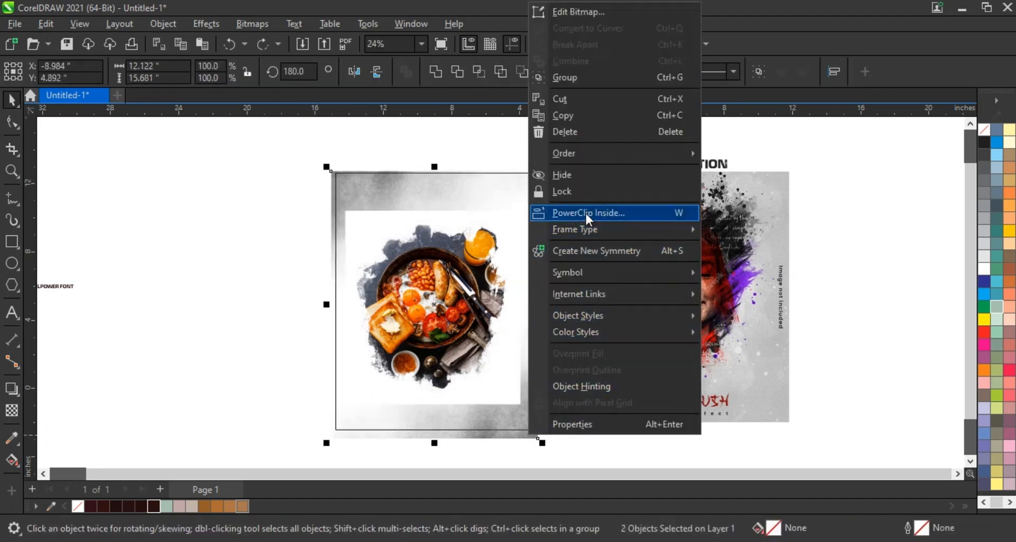
pyautogui.click(586, 214)
pyautogui.click(472, 199)
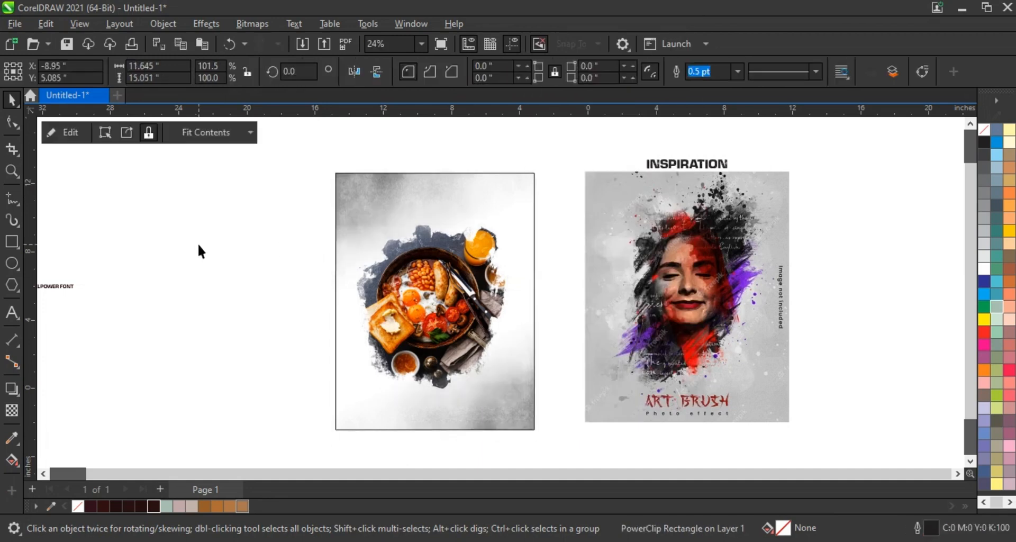
pyautogui.click(198, 243)
# Step: Move the DIESELPOWER FONT sample text above the food photo and enlarge it to about 8.45 inches wide
pyautogui.moveTo(67, 285); pyautogui.dragTo(454, 205)
pyautogui.click(11, 170)
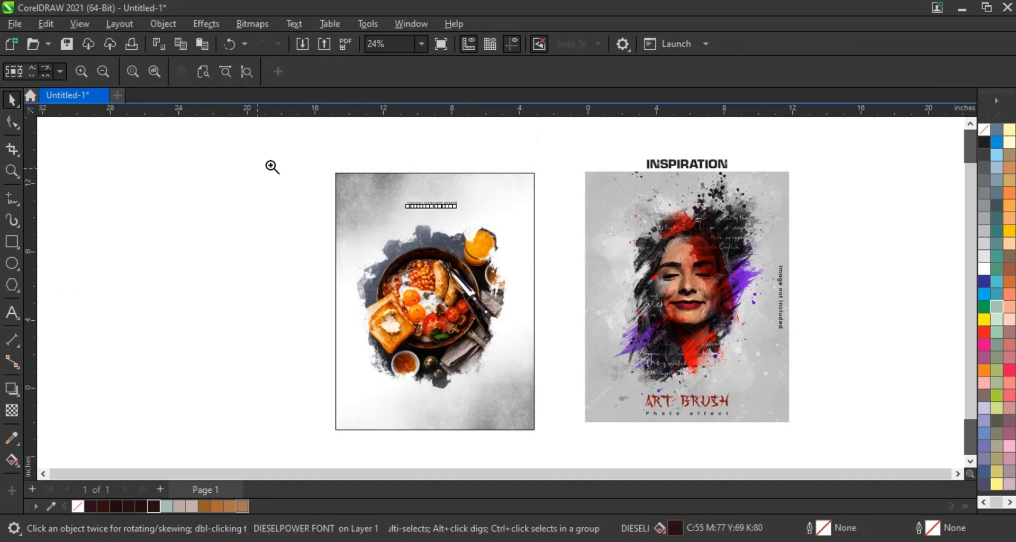
pyautogui.moveTo(277, 164); pyautogui.dragTo(799, 263)
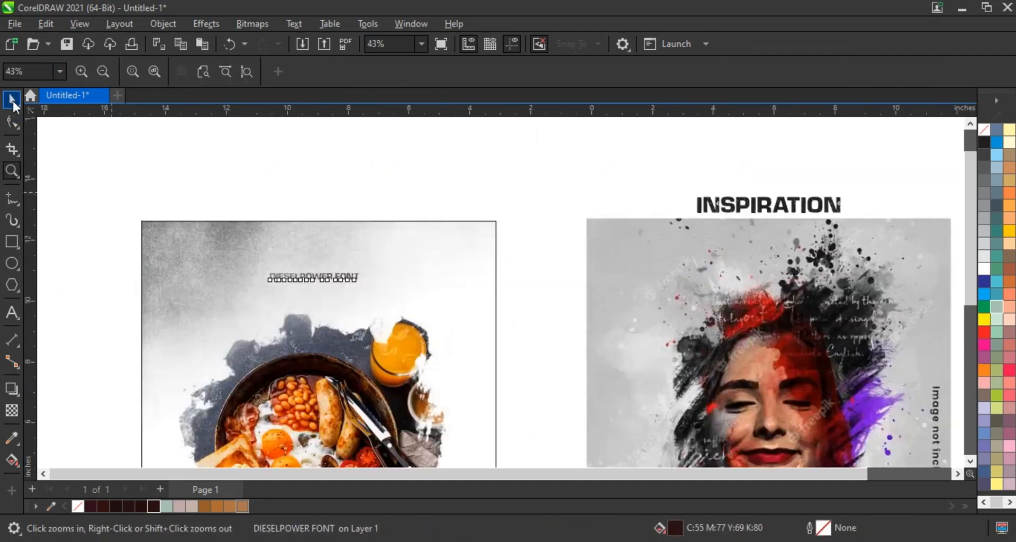
pyautogui.click(12, 100)
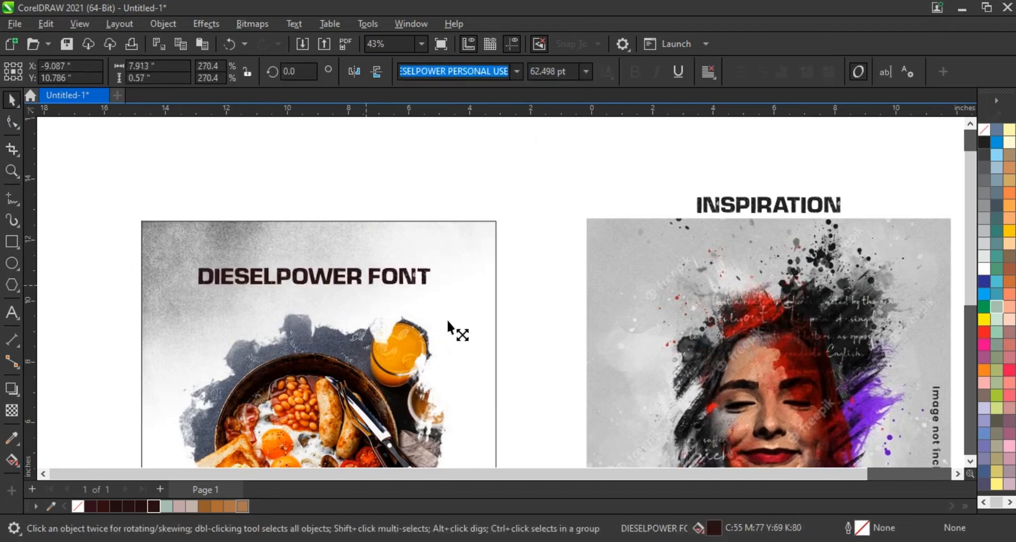
pyautogui.moveTo(447, 322); pyautogui.dragTo(450, 320)
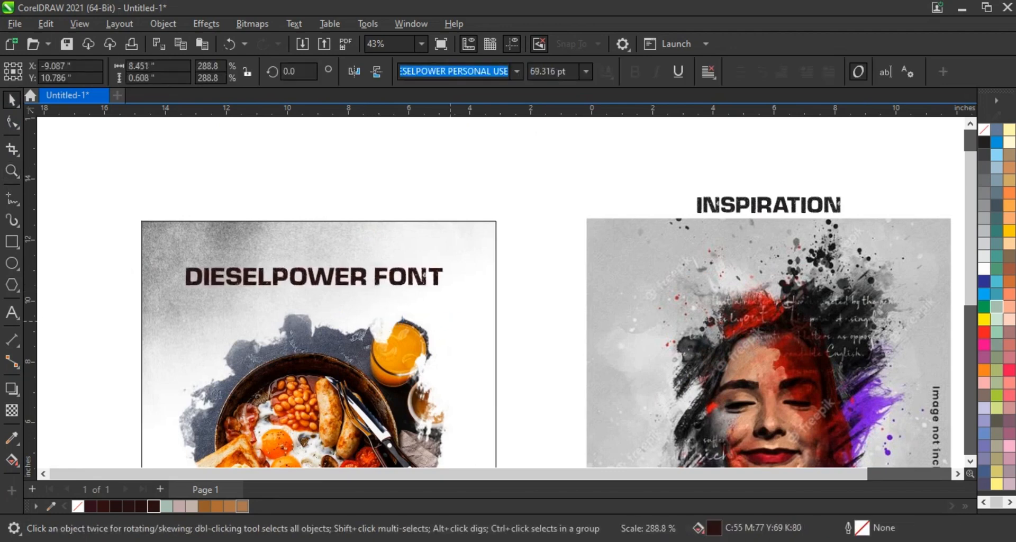
# Step: Replace the sample text with BREAKFAST and fill it with black
pyautogui.click(12, 313)
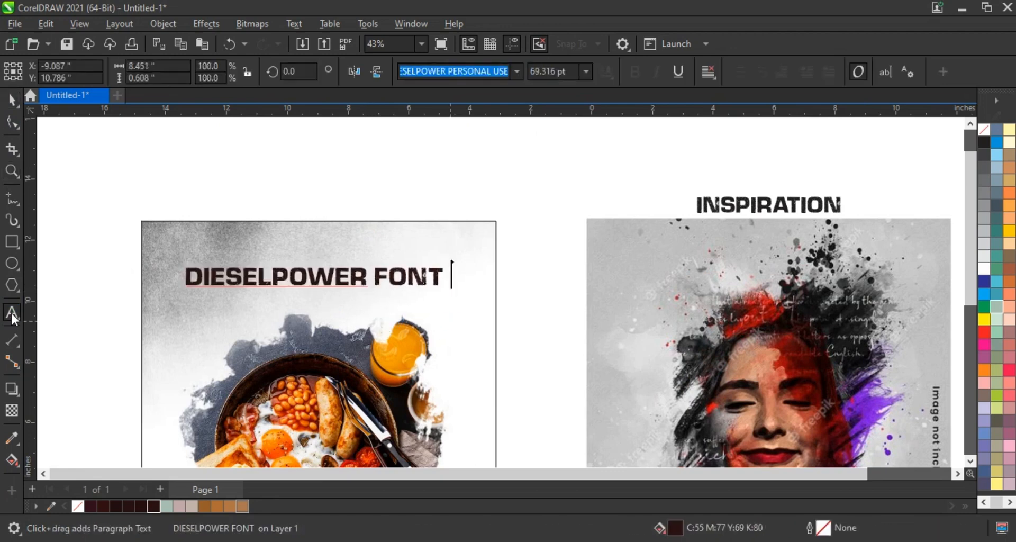
pyautogui.hotkey('ctrl', 'a')
pyautogui.write('BRA')
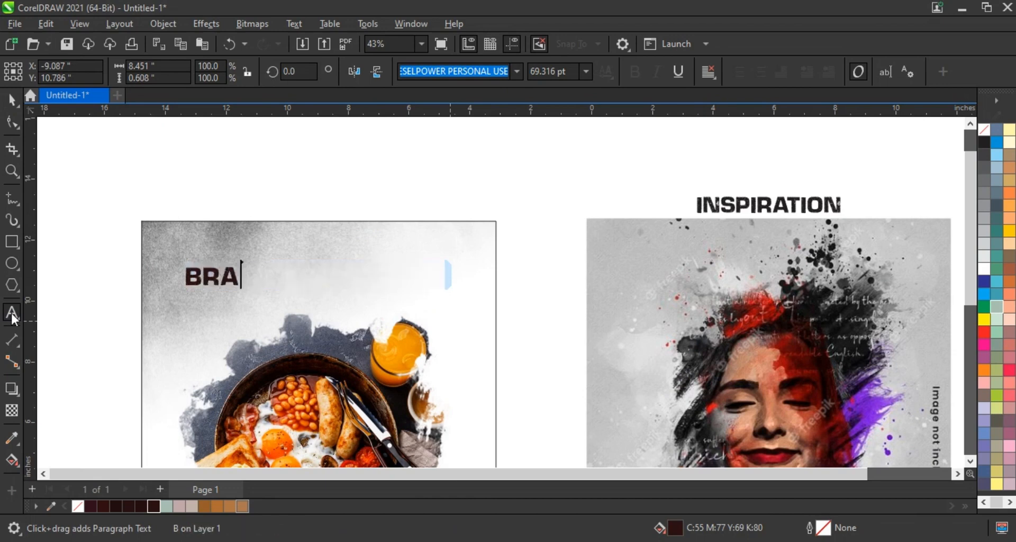
pyautogui.press('BackSpace')
pyautogui.write('EAKFAST')
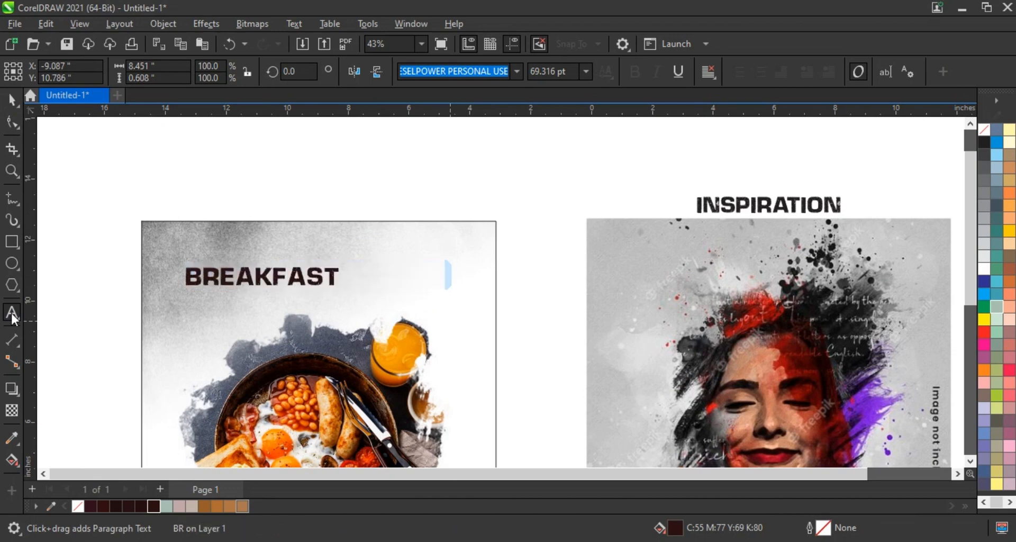
pyautogui.click(14, 95)
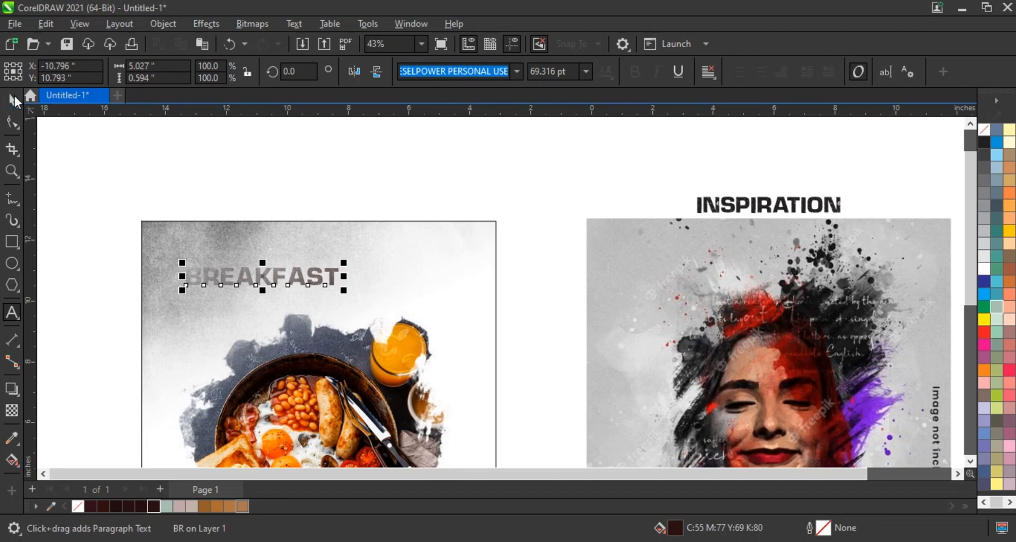
pyautogui.click(1009, 501)
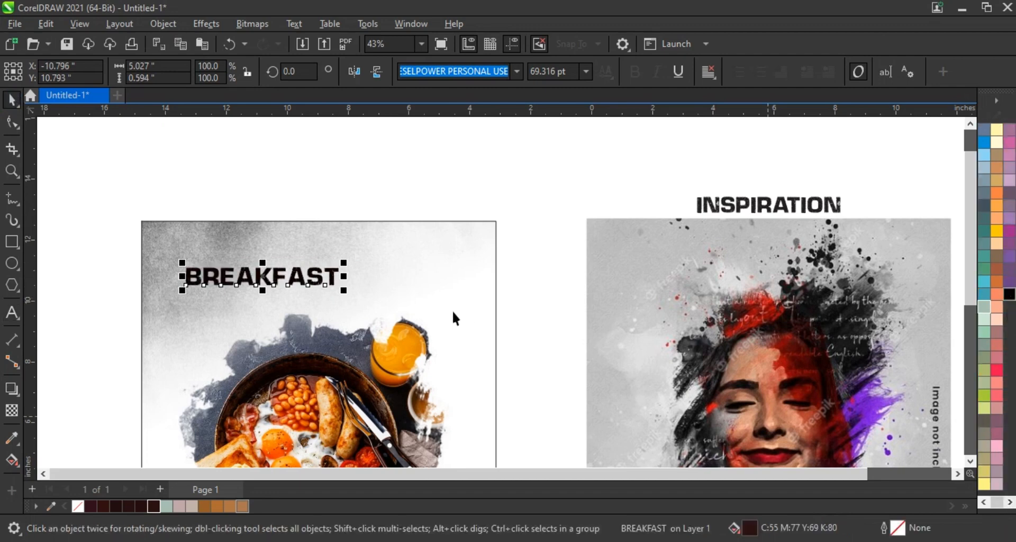
# Step: Enlarge the BREAKFAST heading to about 8.1 inches wide and centre it horizontally on the page rectangle
pyautogui.moveTo(344, 263); pyautogui.dragTo(440, 245)
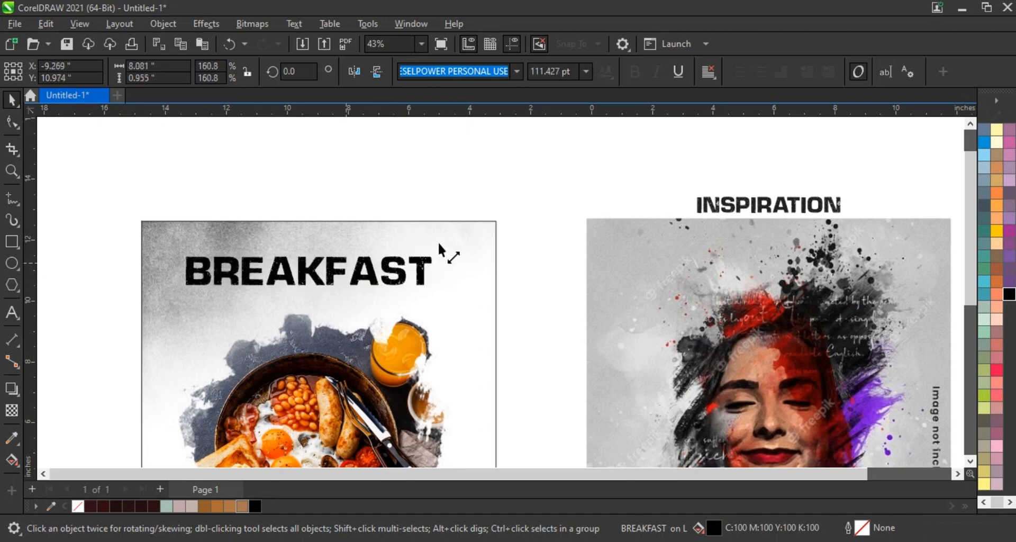
pyautogui.keyDown('shift'); pyautogui.click(418, 235); pyautogui.keyUp('shift')
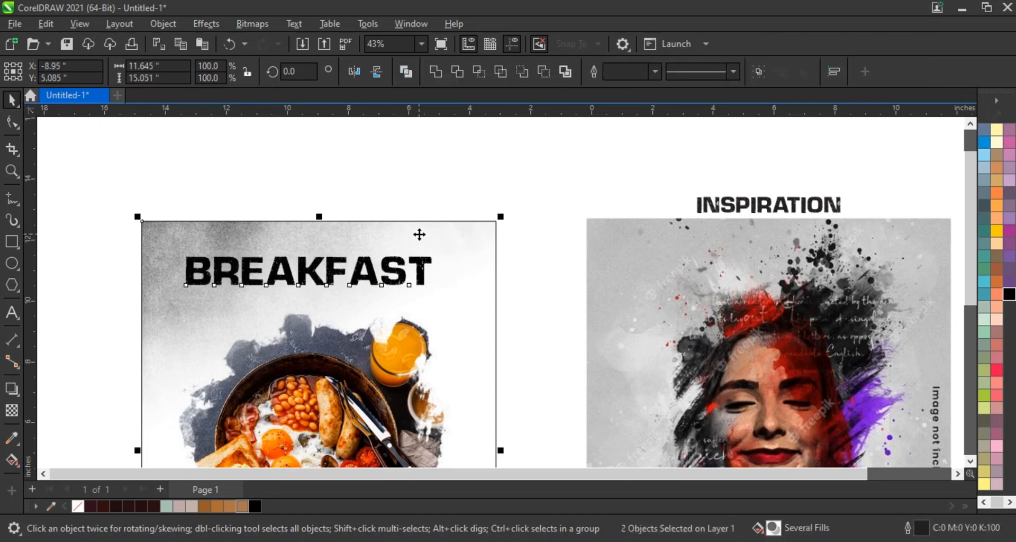
pyautogui.press('c')
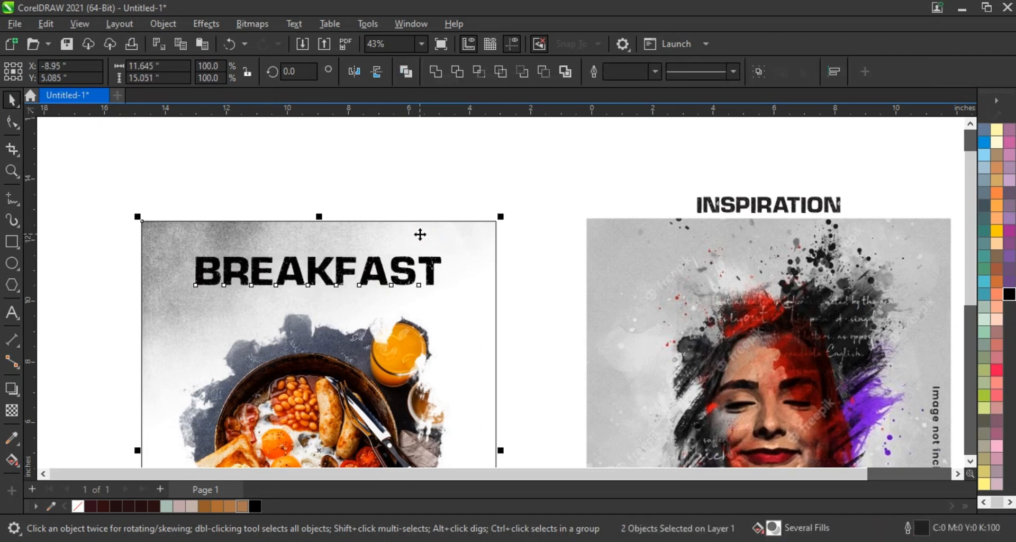
# Step: Shrink the BREAKFAST heading slightly about its centre
pyautogui.hotkey('shift', 'F4')
pyautogui.click(332, 186)
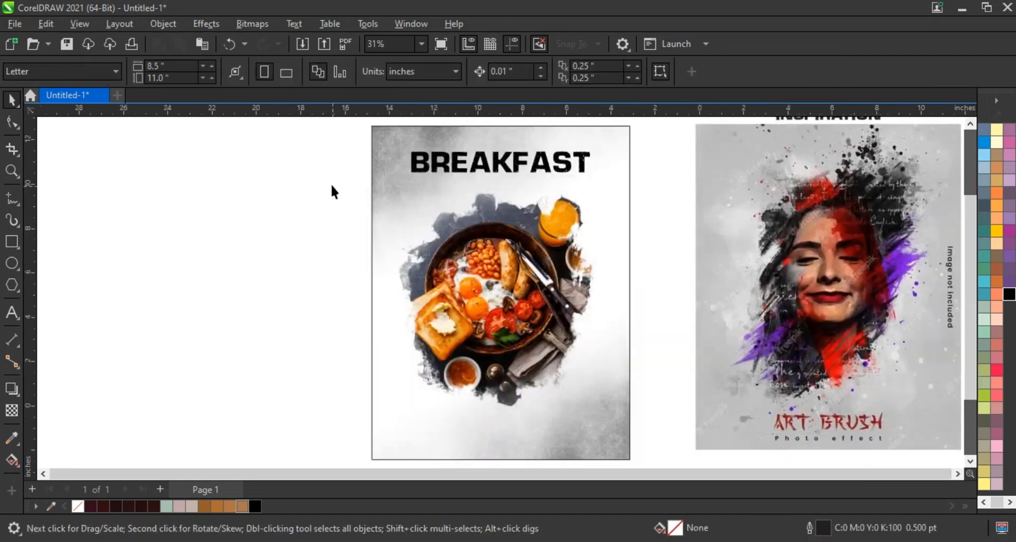
pyautogui.click(455, 169)
pyautogui.moveTo(595, 175); pyautogui.dragTo(579, 179)
pyautogui.click(655, 349)
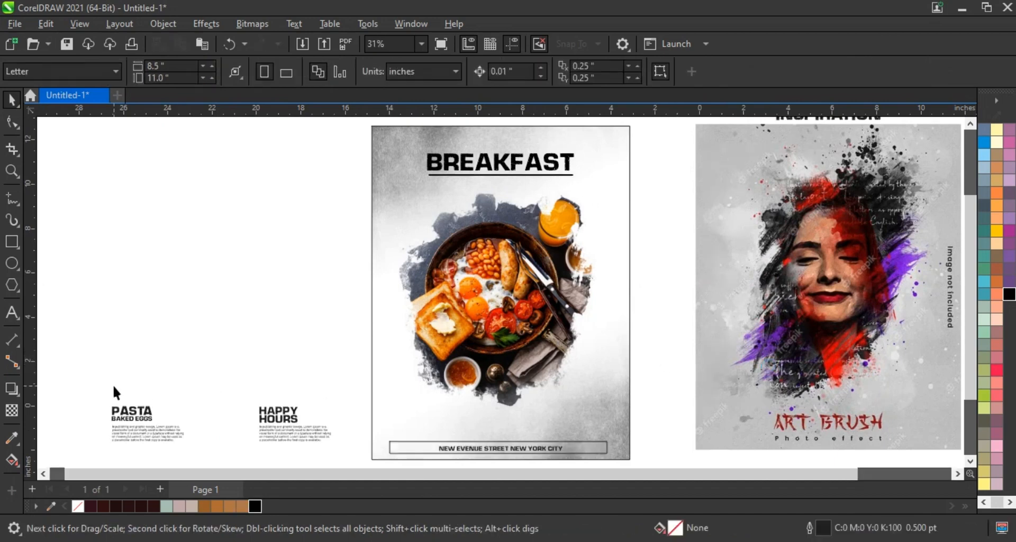
# Step: Place the PASTA BAKED EGGS and HAPPY HOURS text blocks side by side below the food photo, just above the address box
pyautogui.moveTo(95, 385); pyautogui.dragTo(569, 428)
pyautogui.click(284, 370)
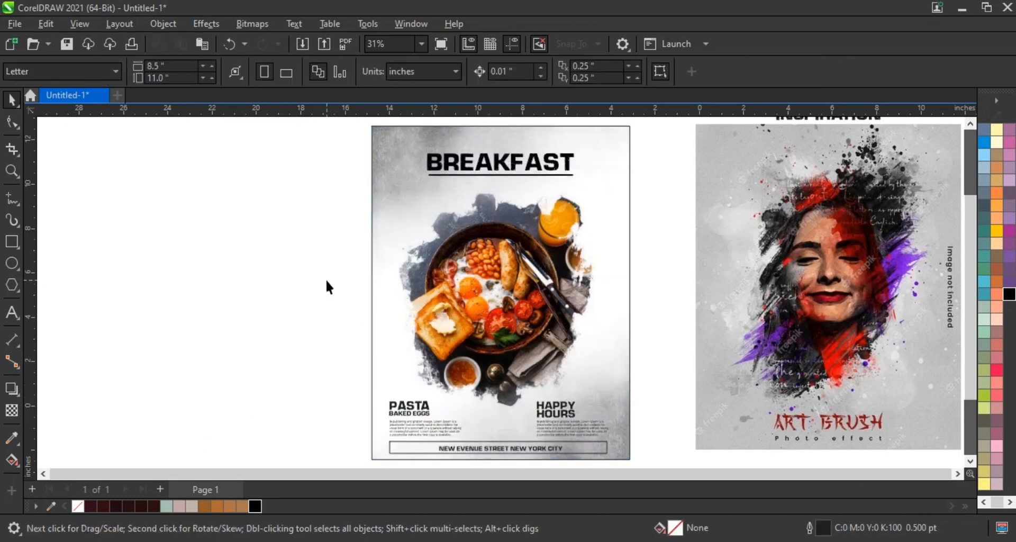
pyautogui.scroll(-2, 328, 287)
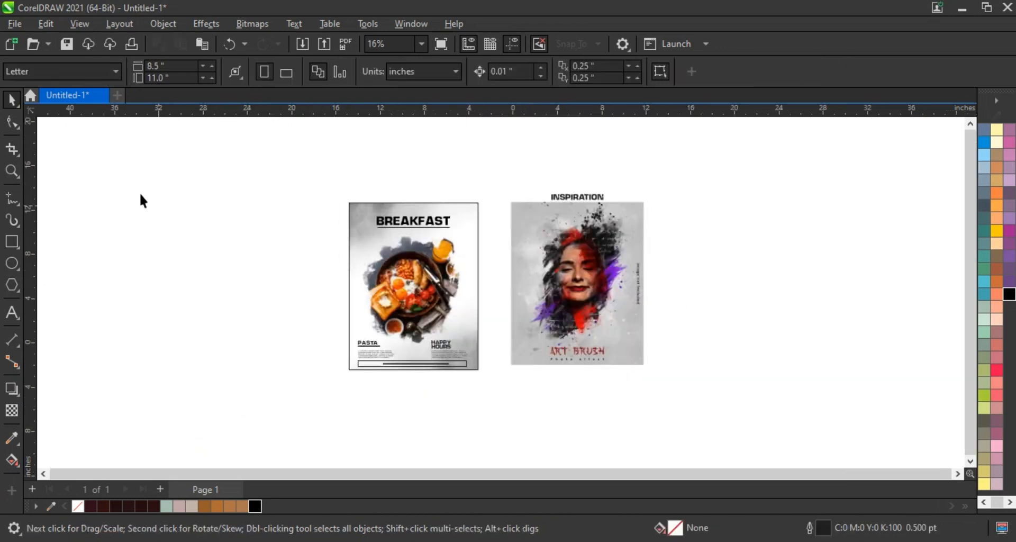
pyautogui.click(18, 172)
pyautogui.moveTo(300, 158); pyautogui.dragTo(668, 389)
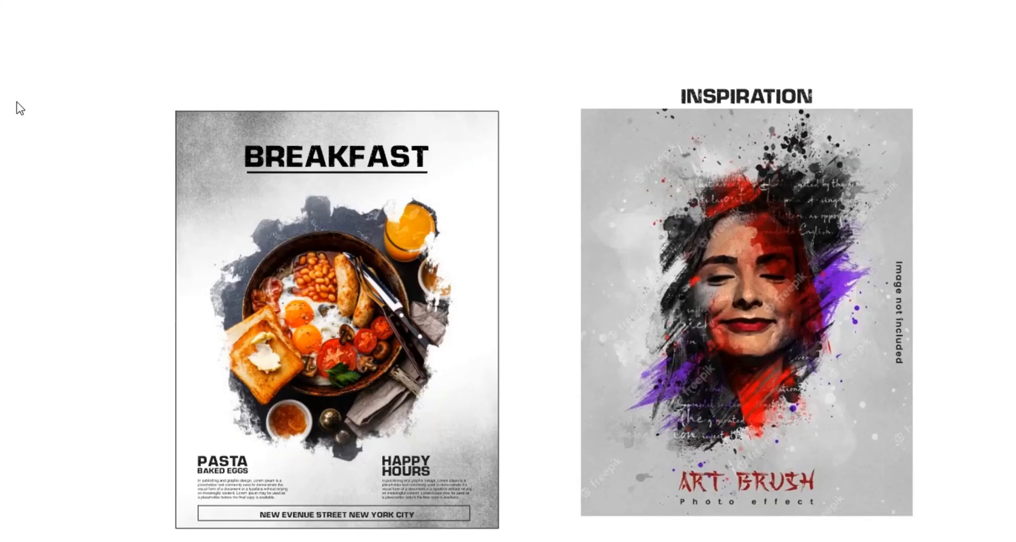